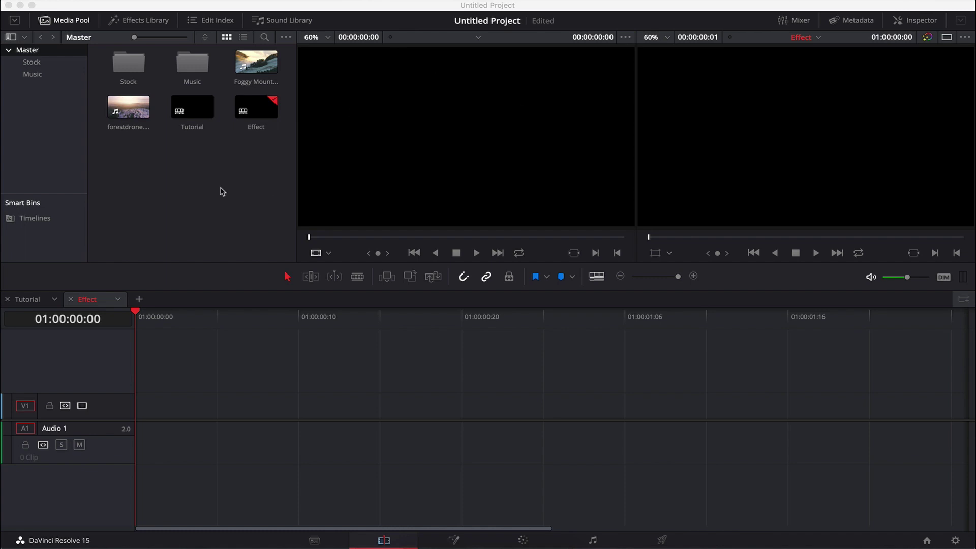
# - Place Foggy Mountain.mp4 followed directly by forestdrone.mp4 on track V1 of the Effect timeline and show the Inspector
pyautogui.click(277, 64)
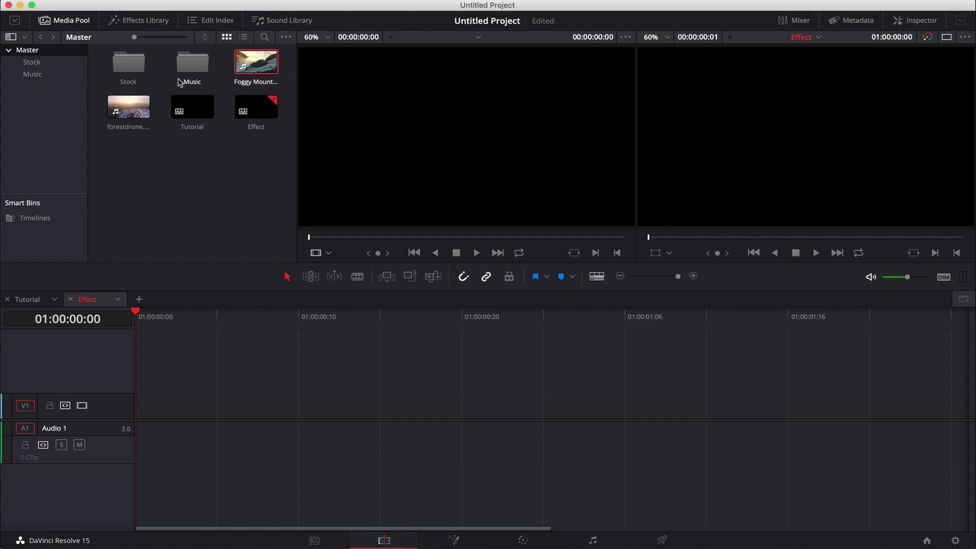
pyautogui.doubleClick(258, 58)
pyautogui.moveTo(453, 218)
pyautogui.moveTo(453, 217); pyautogui.dragTo(145, 409)
pyautogui.moveTo(128, 107); pyautogui.dragTo(293, 410)
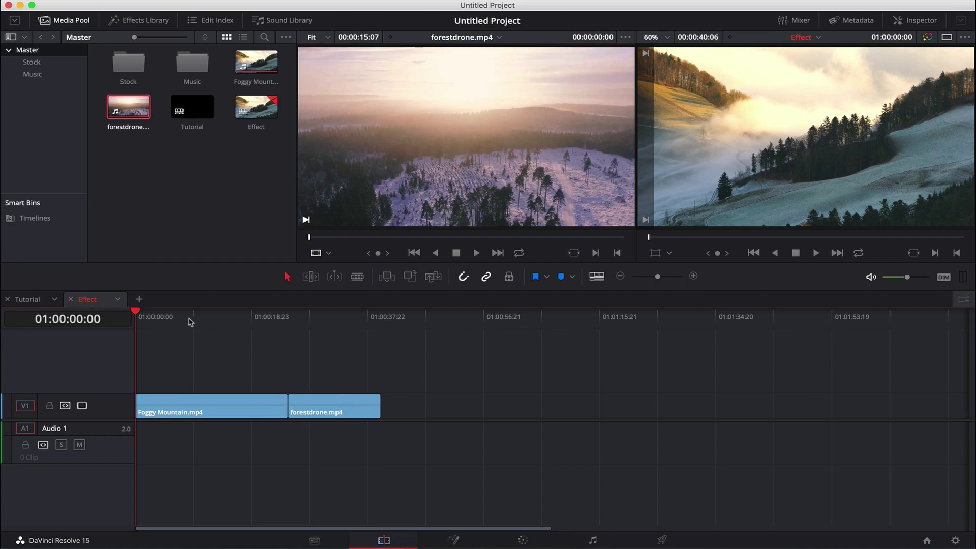
pyautogui.click(915, 20)
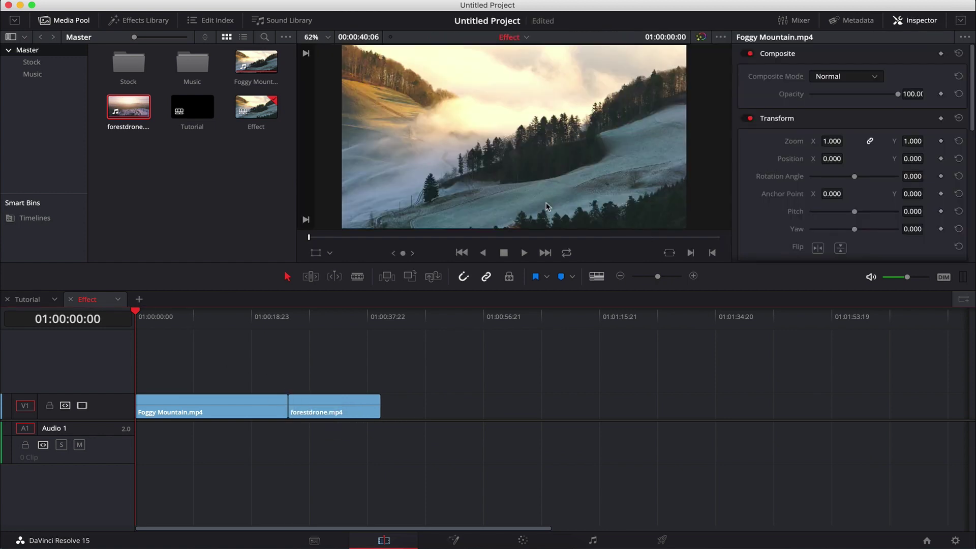
# - Examine the frames around the cut between the Foggy Mountain.mp4 and forestdrone.mp4 clips in the timeline
pyautogui.moveTo(310, 313); pyautogui.dragTo(265, 328)
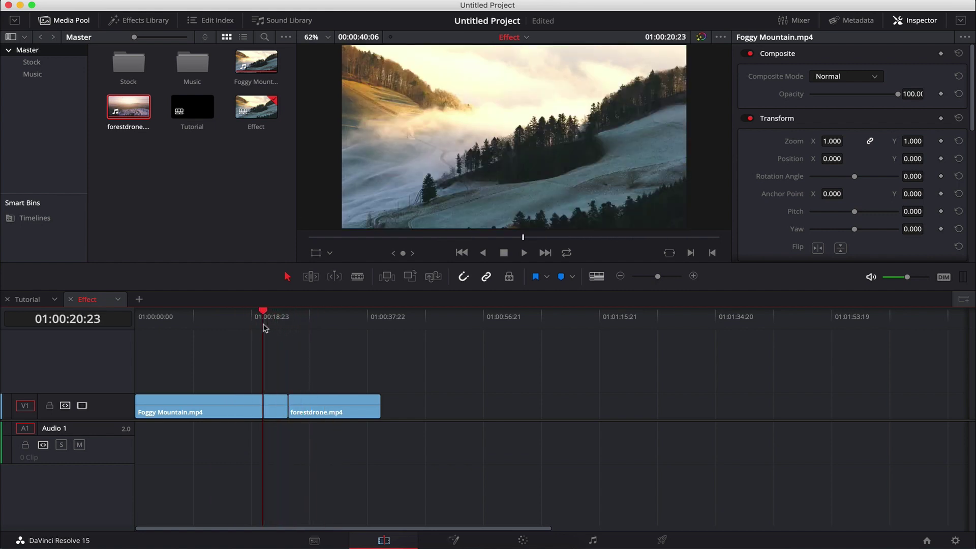
pyautogui.press('super+equal')
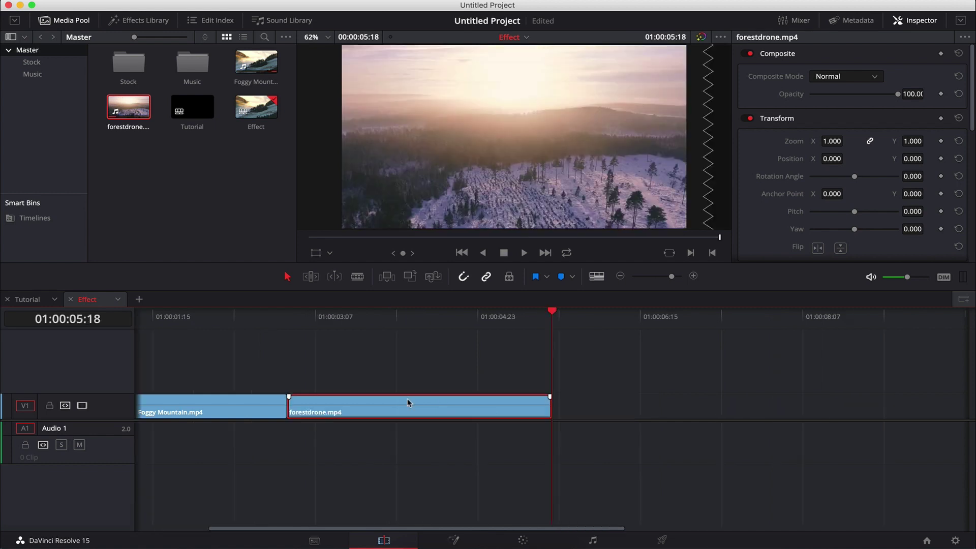
pyautogui.press('super+equal')
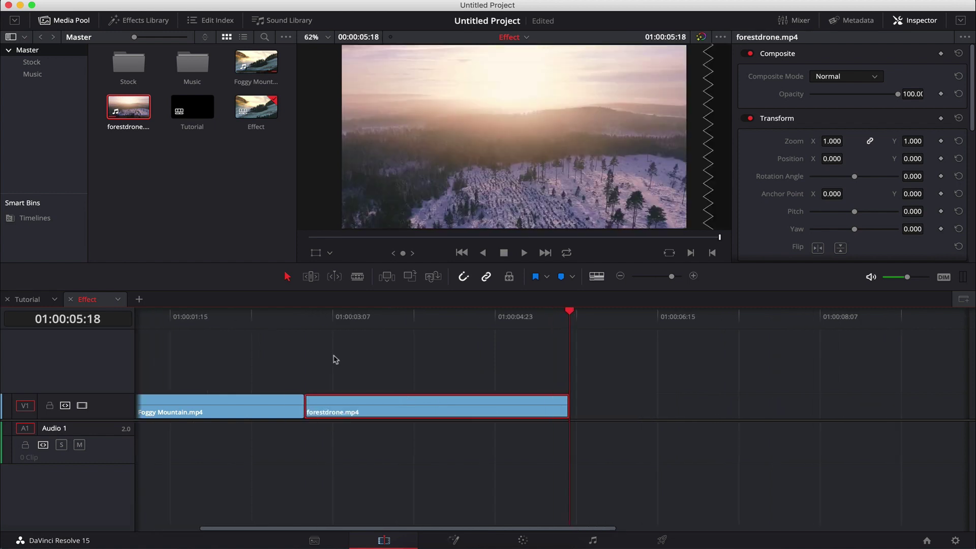
pyautogui.moveTo(388, 321); pyautogui.dragTo(433, 322)
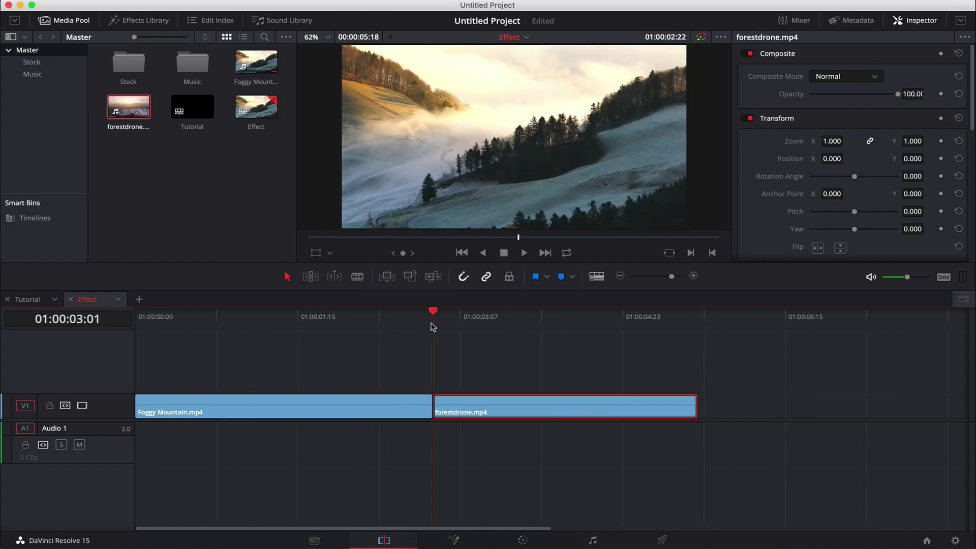
pyautogui.press('Left')
pyautogui.press('Left')
pyautogui.press('Right')
pyautogui.press('Right')
pyautogui.press('Right')
pyautogui.press('Right')
pyautogui.press('Left')
pyautogui.press('Left')
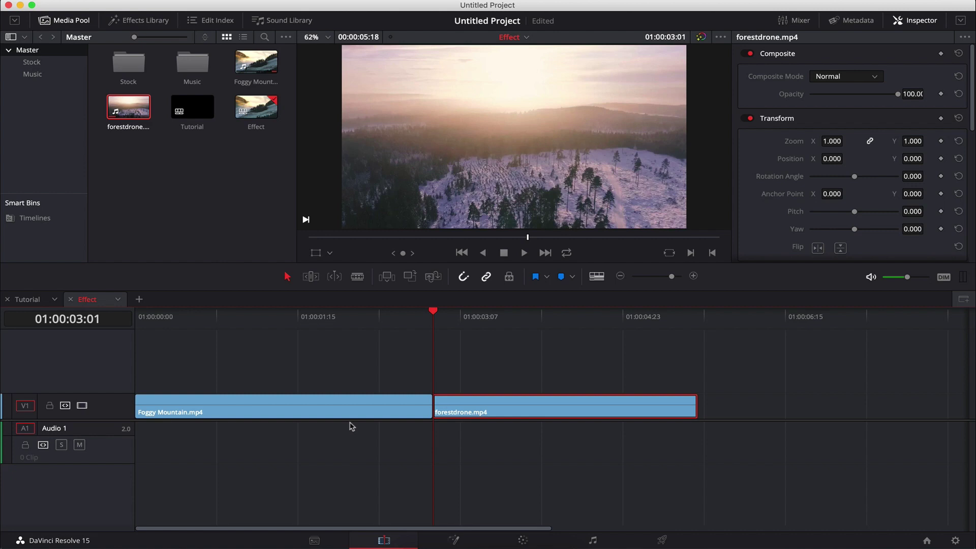
# - Split the Foggy Mountain.mp4 clip at 01:00:02:01, one second before the cut to forestdrone.mp4
pyautogui.press('Left')
pyautogui.press('Right')
pyautogui.hotkey('shift', 'Left')
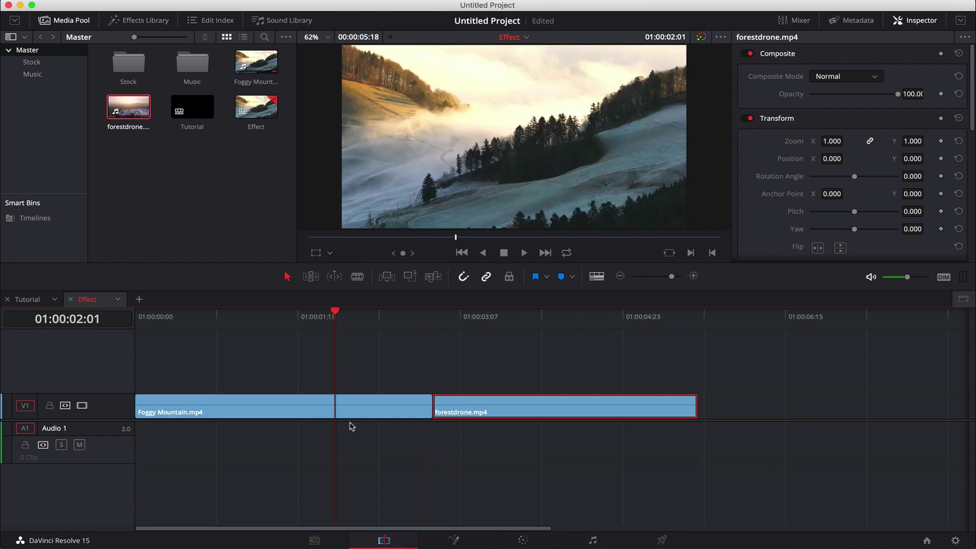
pyautogui.click(345, 413)
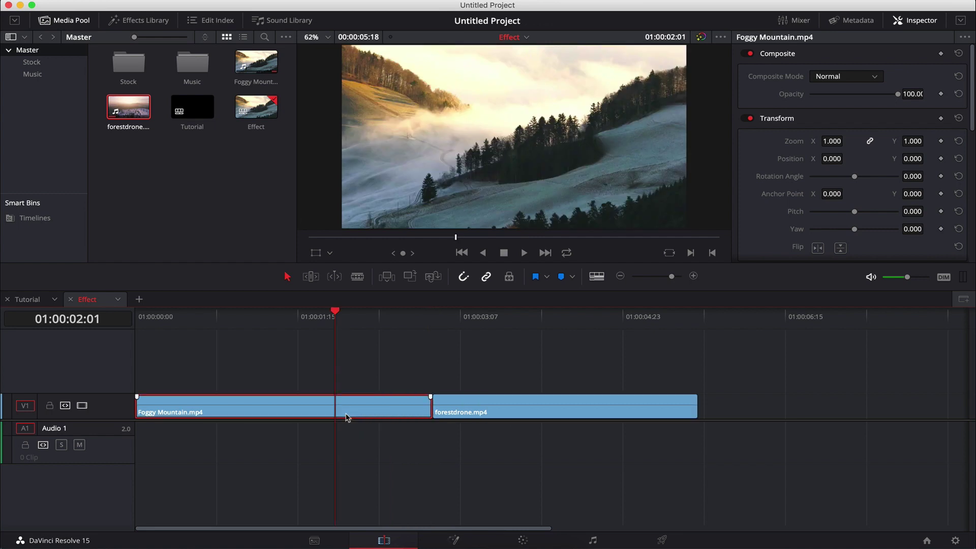
pyautogui.press('super+backslash')
pyautogui.click(357, 363)
# - Move the forestdrone.mp4 clip up to track V2 so it starts halfway through the second Foggy Mountain.mp4 segment
pyautogui.click(473, 414)
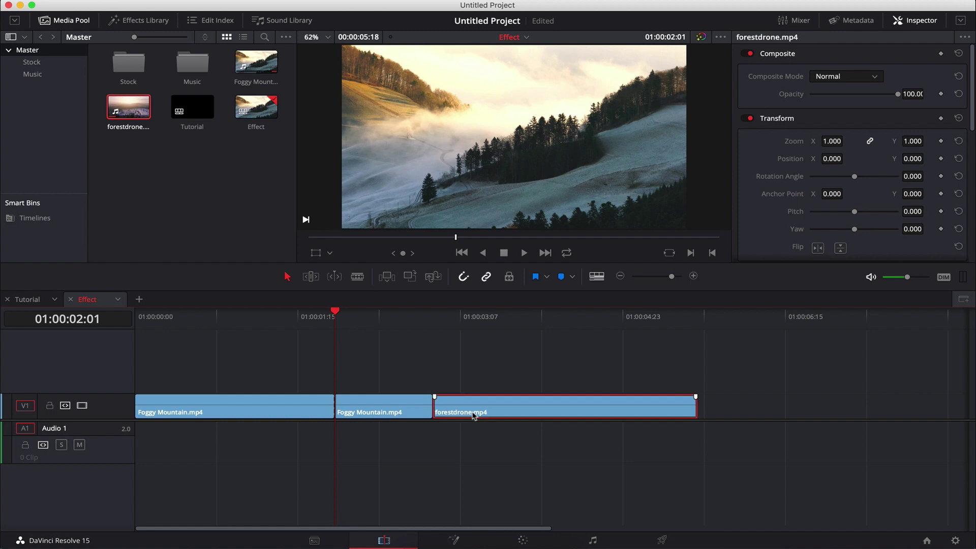
pyautogui.moveTo(473, 414); pyautogui.dragTo(428, 383)
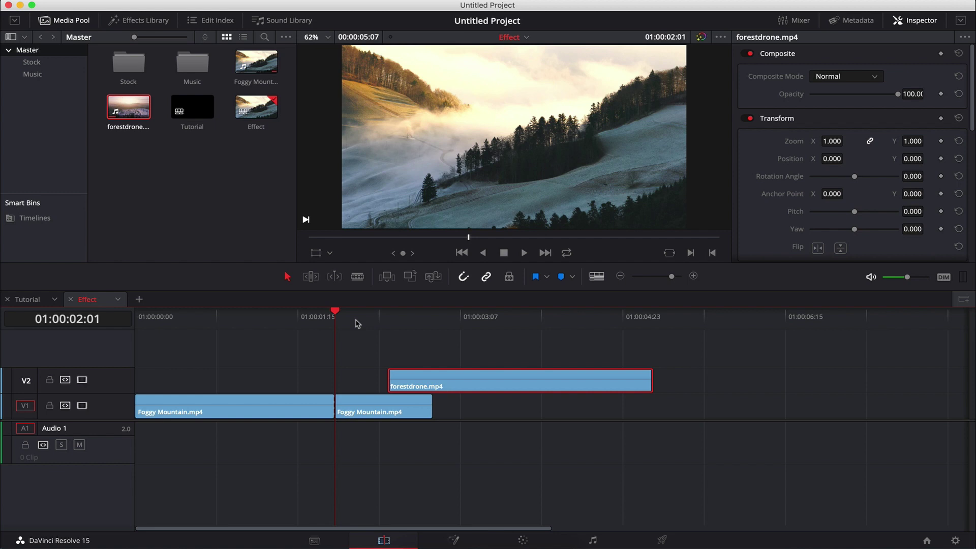
pyautogui.click(384, 318)
pyautogui.moveTo(448, 385); pyautogui.dragTo(442, 386)
# - Split forestdrone.mp4 at 01:00:03:01 and move its later part down to V1, directly after the Foggy Mountain.mp4 segment
pyautogui.click(430, 323)
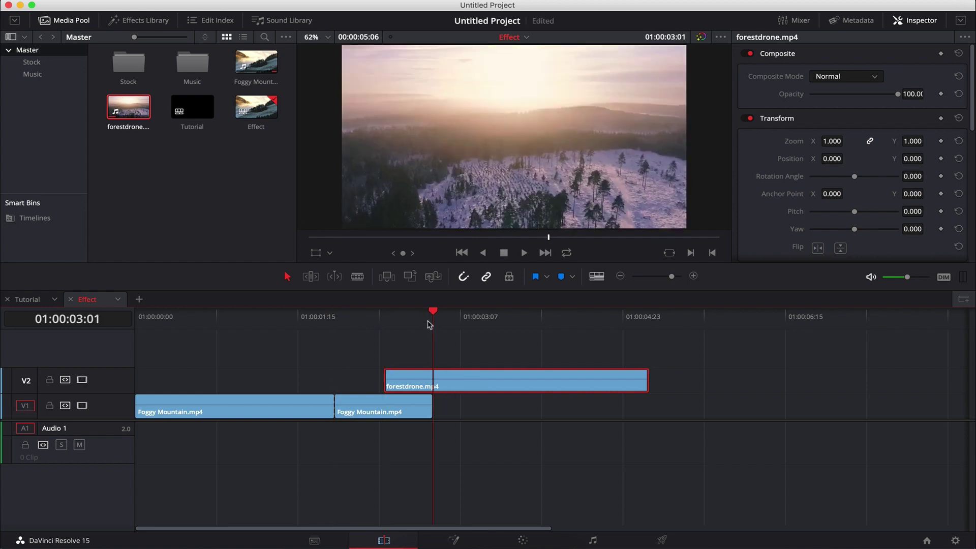
pyautogui.press('super+b')
pyautogui.moveTo(486, 388); pyautogui.dragTo(487, 402)
pyautogui.click(345, 362)
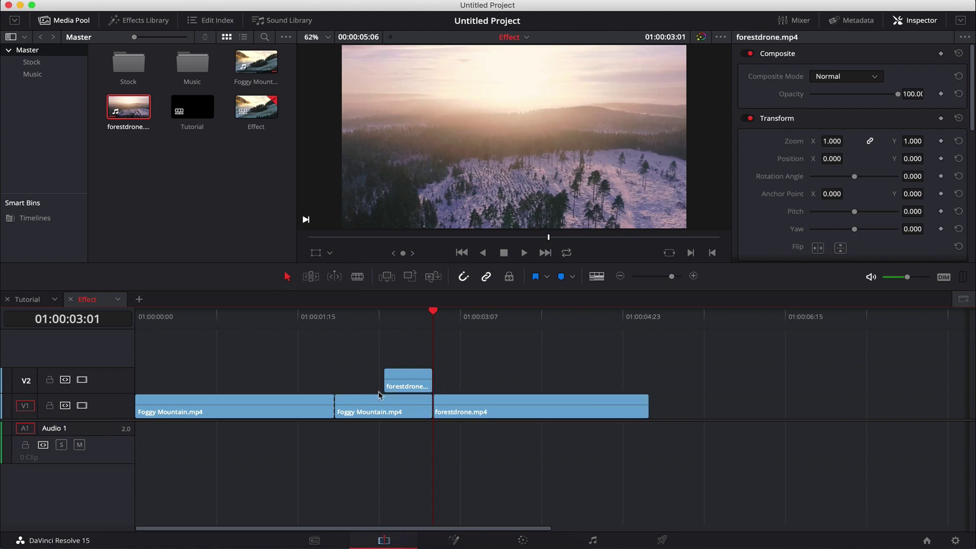
# - Combine the second Foggy Mountain.mp4 segment and the short forestdrone.mp4 clip above it into a new Fusion clip
pyautogui.moveTo(359, 354); pyautogui.dragTo(409, 431)
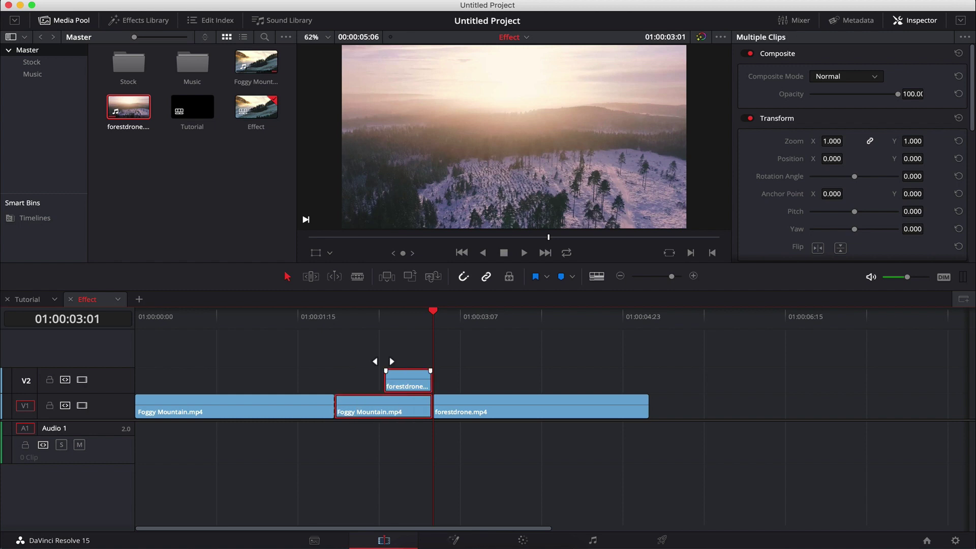
pyautogui.moveTo(349, 315)
pyautogui.mouseDown()
pyautogui.moveTo(338, 316)
pyautogui.moveTo(422, 319)
pyautogui.moveTo(337, 322)
pyautogui.moveTo(411, 329)
pyautogui.moveTo(344, 330)
pyautogui.moveTo(431, 331)
pyautogui.moveTo(361, 326)
pyautogui.mouseUp()
pyautogui.click(399, 449)
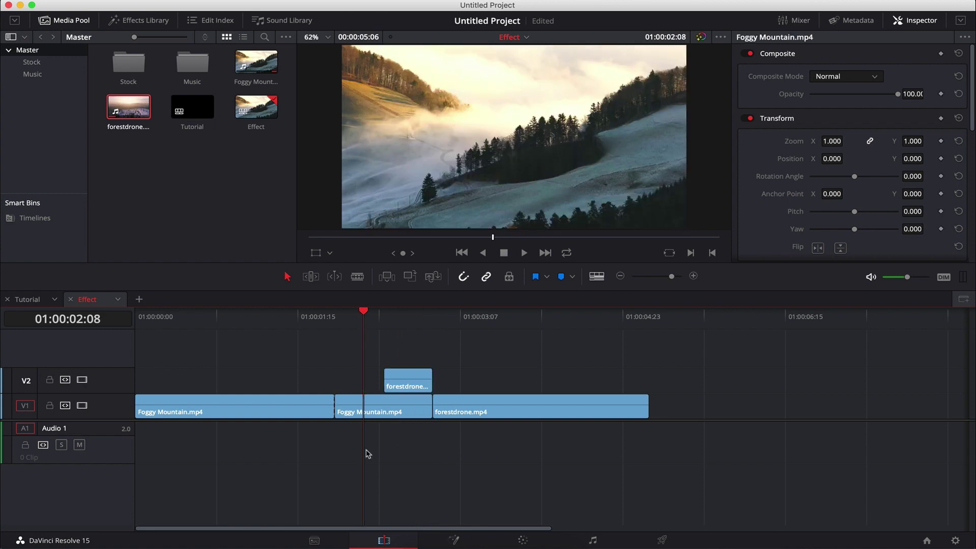
pyautogui.keyDown('super'); pyautogui.click(404, 378); pyautogui.keyUp('super')
pyautogui.rightClick(414, 380)
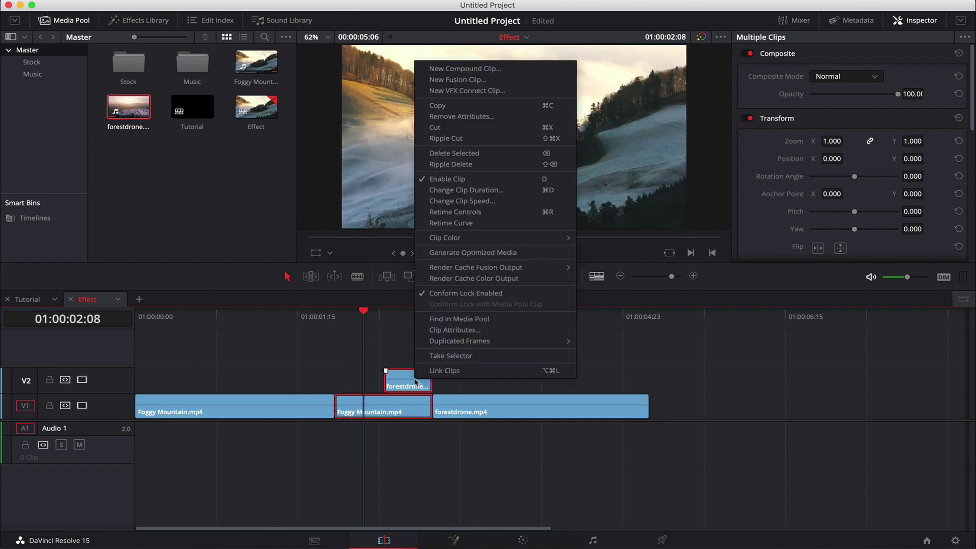
pyautogui.click(531, 81)
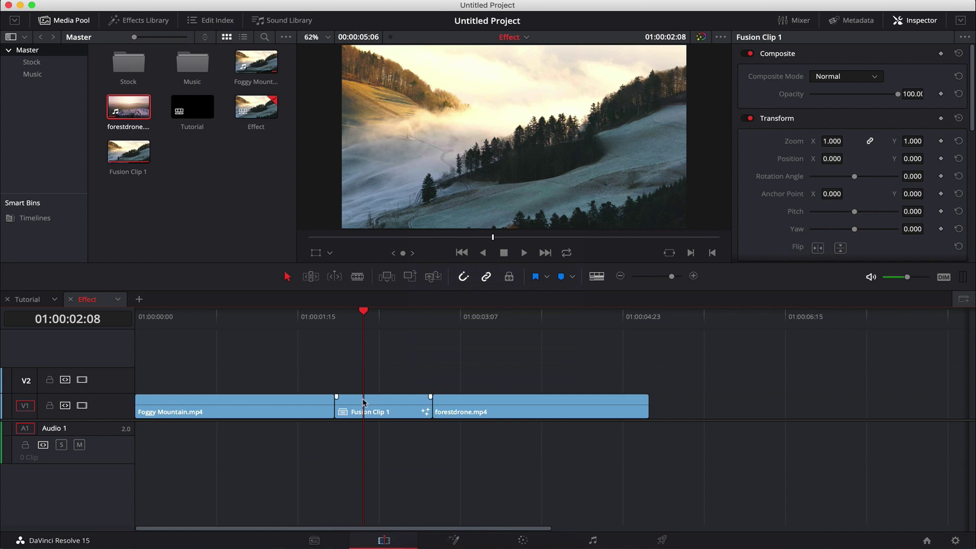
# - Switch to the Fusion page and load the Fusion clip's node graph, the second clip of the timeline
pyautogui.press('Home')
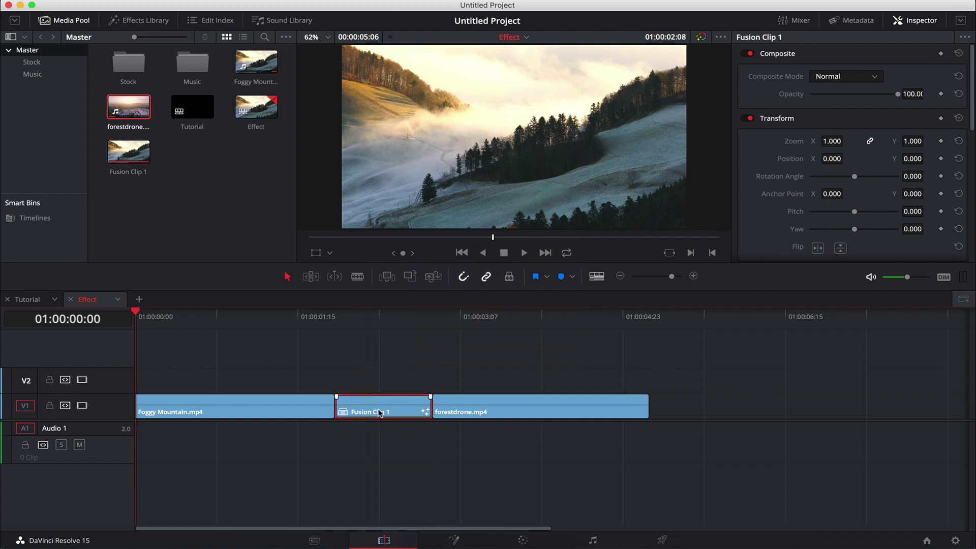
pyautogui.click(456, 540)
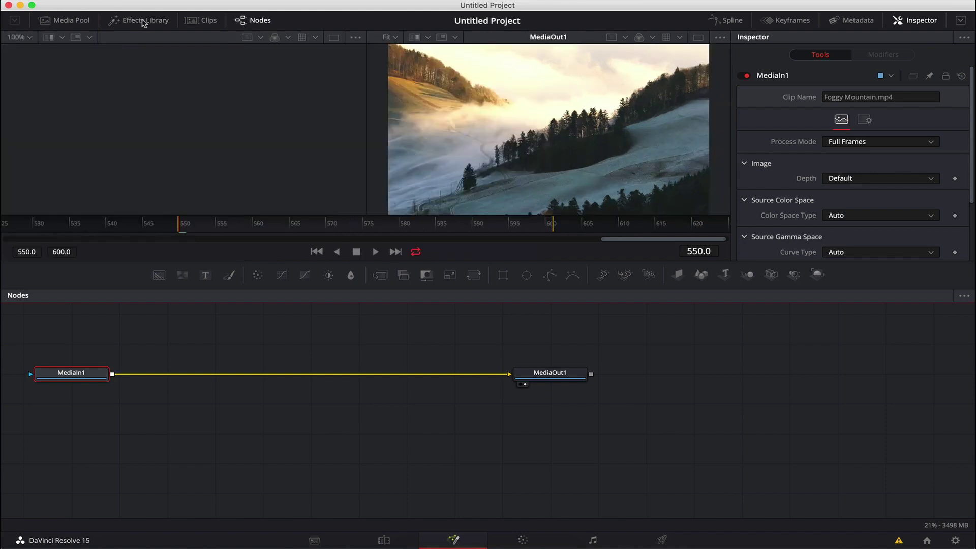
pyautogui.click(200, 22)
pyautogui.click(199, 22)
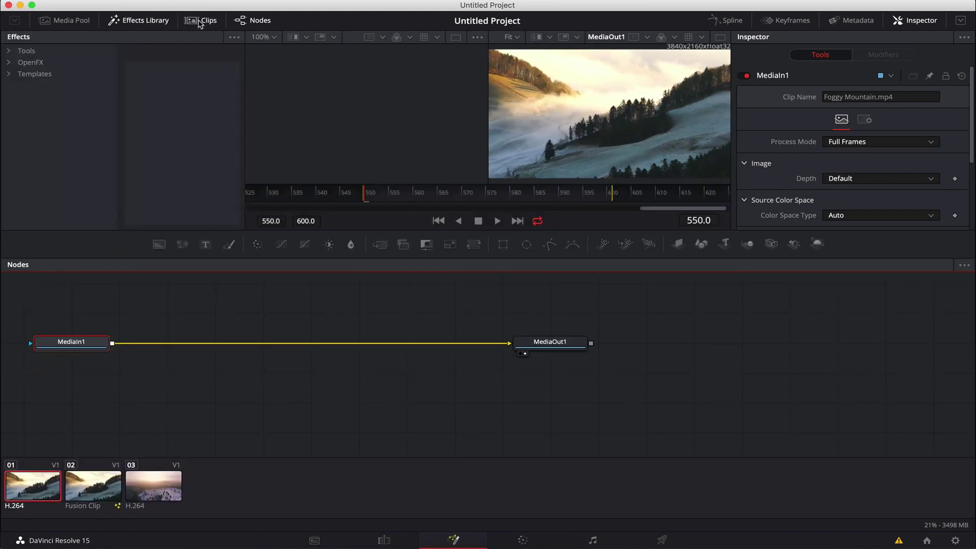
pyautogui.click(113, 479)
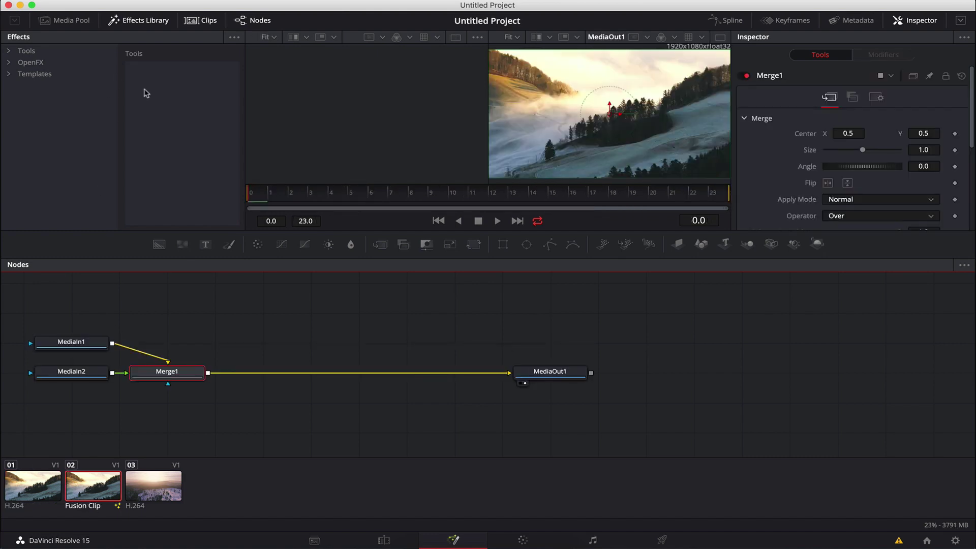
# - Hide the effects and clip thumbnails, enlarge the viewer area and scrub through the Fusion clip to preview the cut
pyautogui.click(148, 21)
pyautogui.click(189, 20)
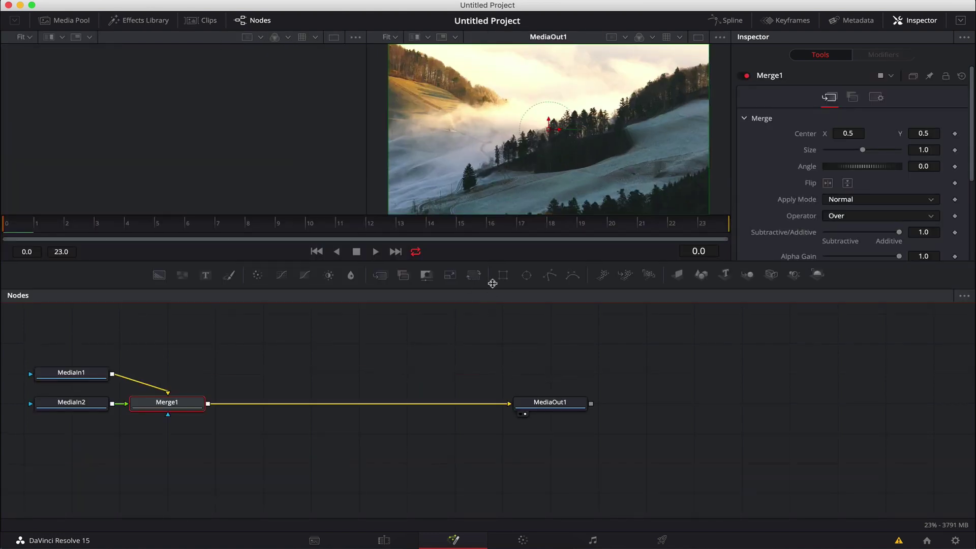
pyautogui.moveTo(500, 265); pyautogui.dragTo(500, 300)
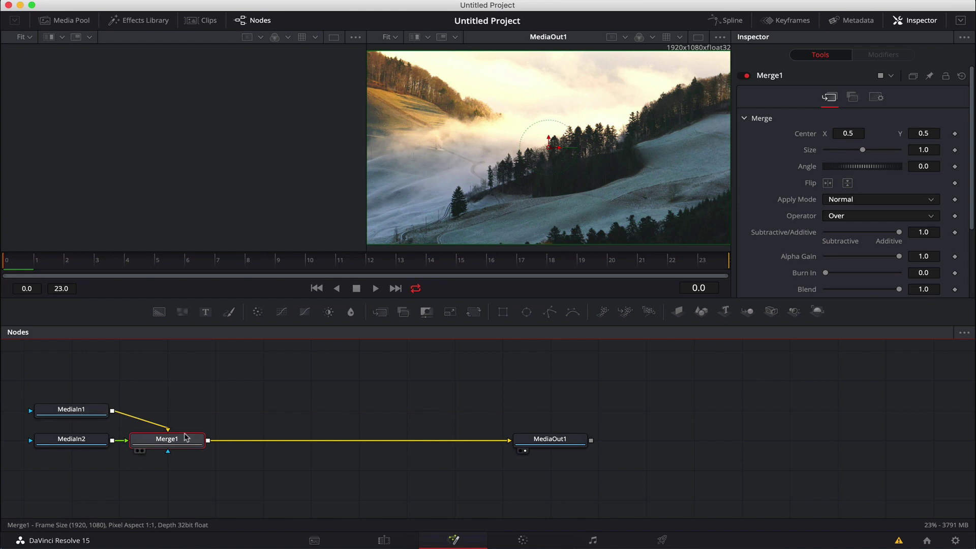
pyautogui.moveTo(391, 269); pyautogui.dragTo(569, 262)
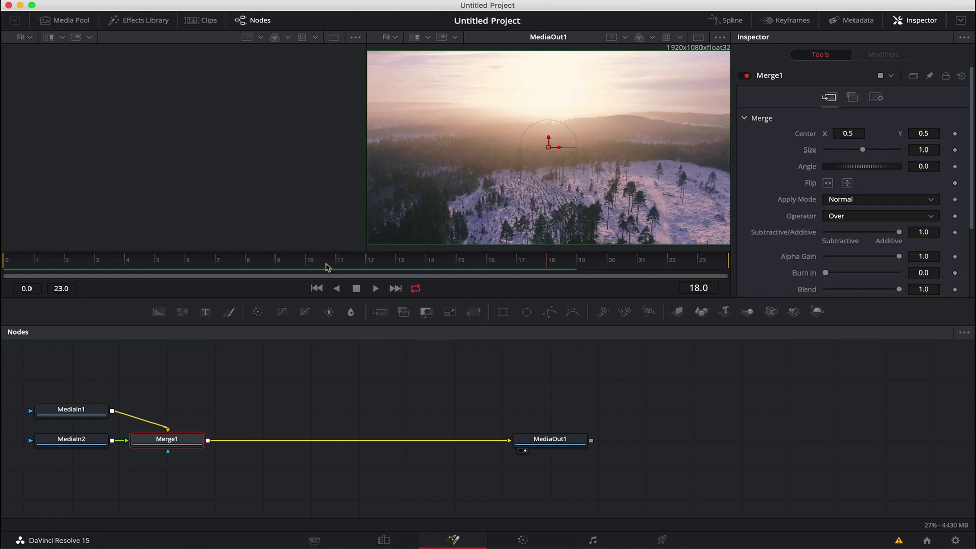
# - Add a Transform (Xf) node between Merge1 and MediaOut1, with Merge1 shifted slightly away from the media inputs
pyautogui.moveTo(190, 437)
pyautogui.mouseDown()
pyautogui.moveTo(214, 429)
pyautogui.moveTo(187, 437)
pyautogui.moveTo(197, 437)
pyautogui.mouseUp()
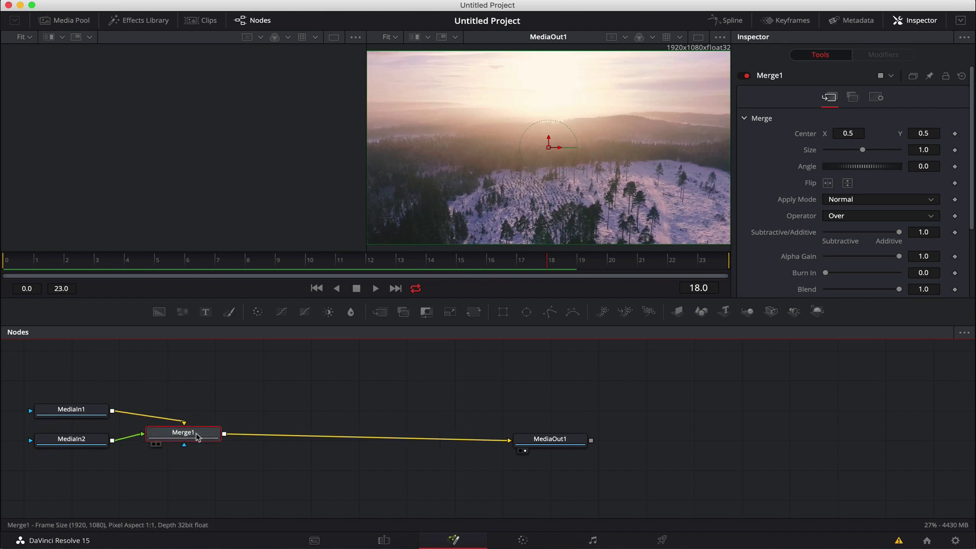
pyautogui.hotkey('shift', 'space')
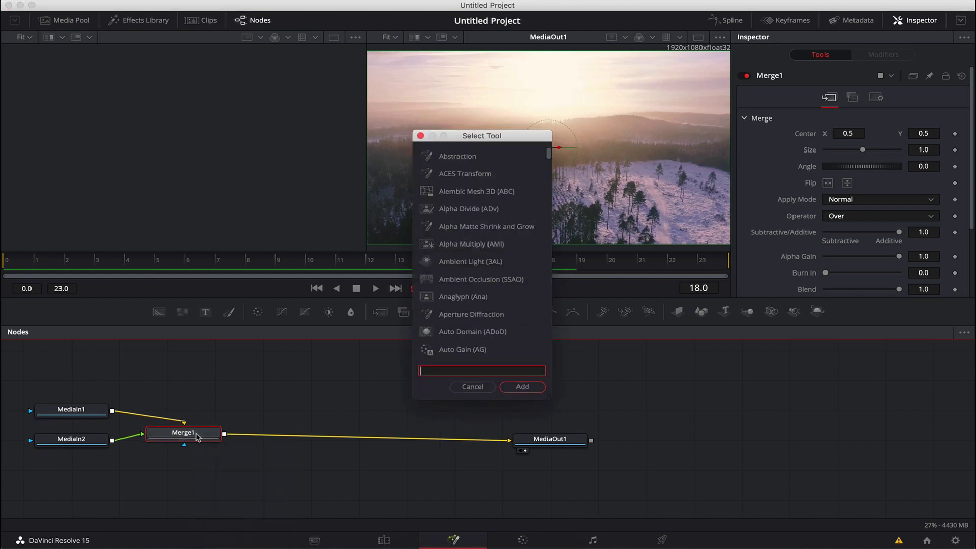
pyautogui.write('trans')
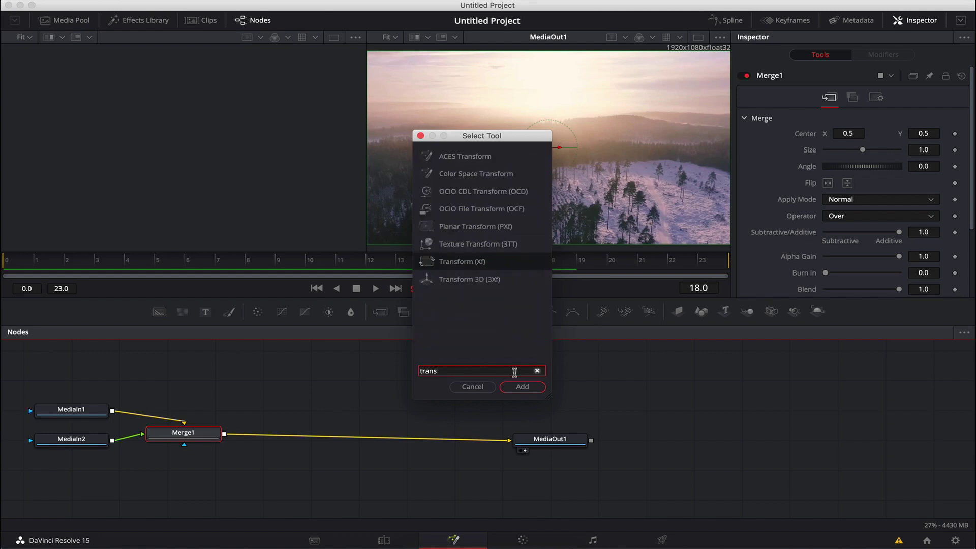
pyautogui.click(522, 388)
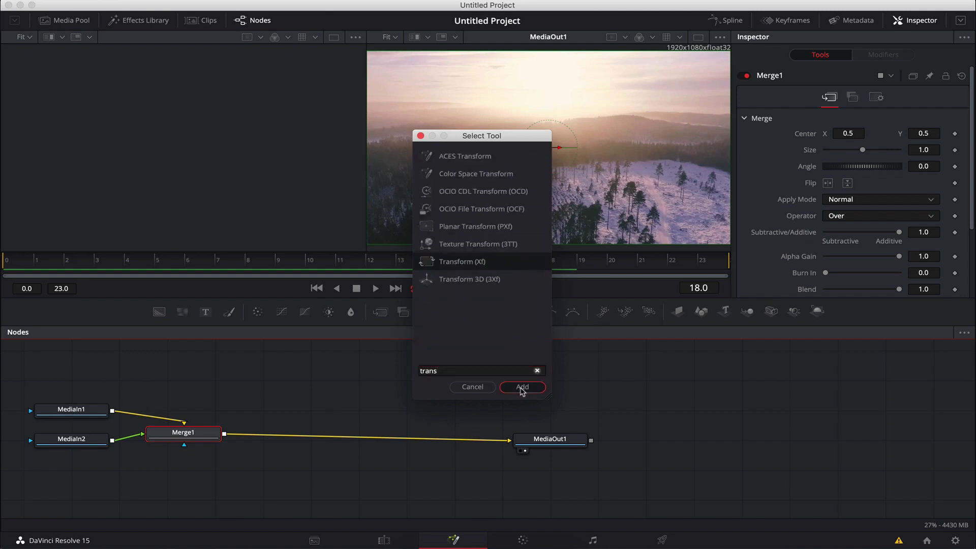
pyautogui.moveTo(271, 443); pyautogui.dragTo(290, 441)
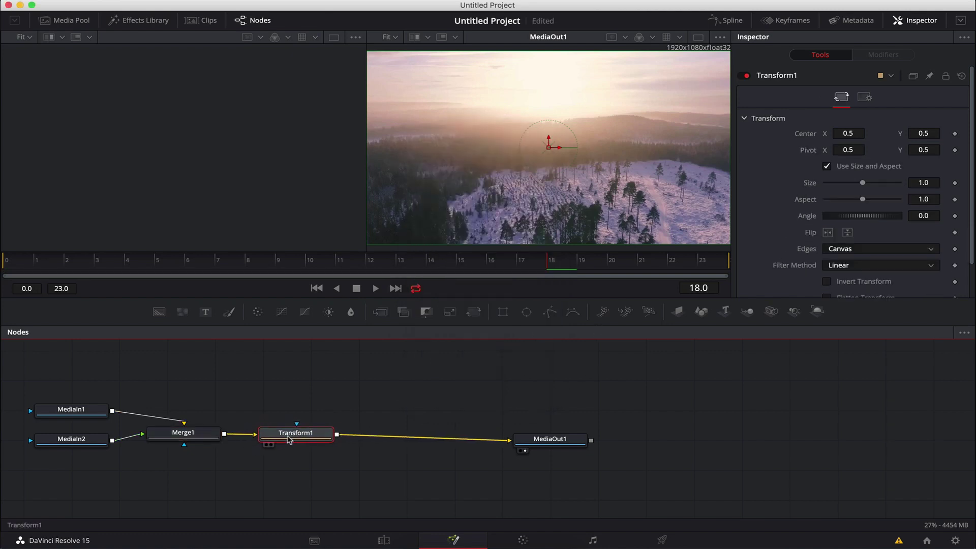
# - Keyframe the Size of Transform1 at frame 11 and set it to 0.5
pyautogui.moveTo(407, 261); pyautogui.dragTo(338, 263)
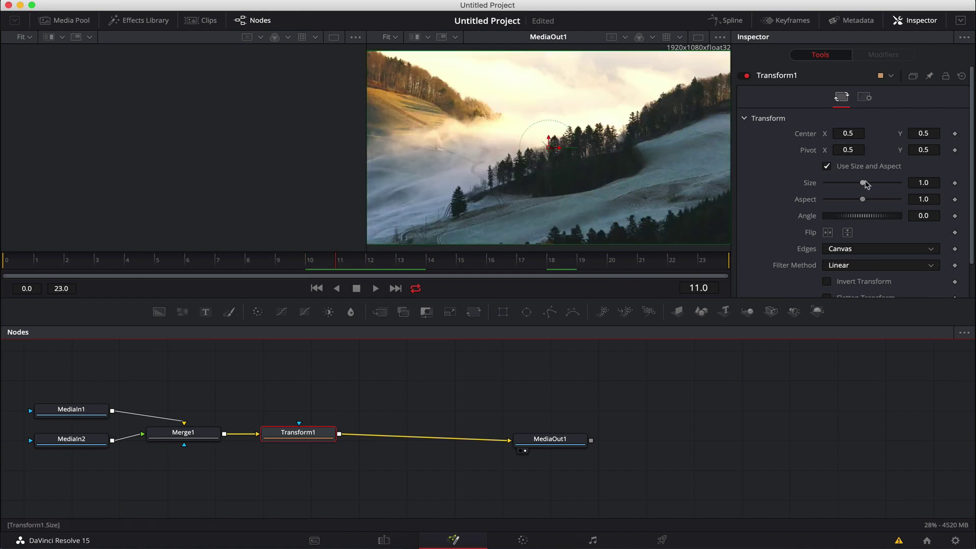
pyautogui.click(955, 183)
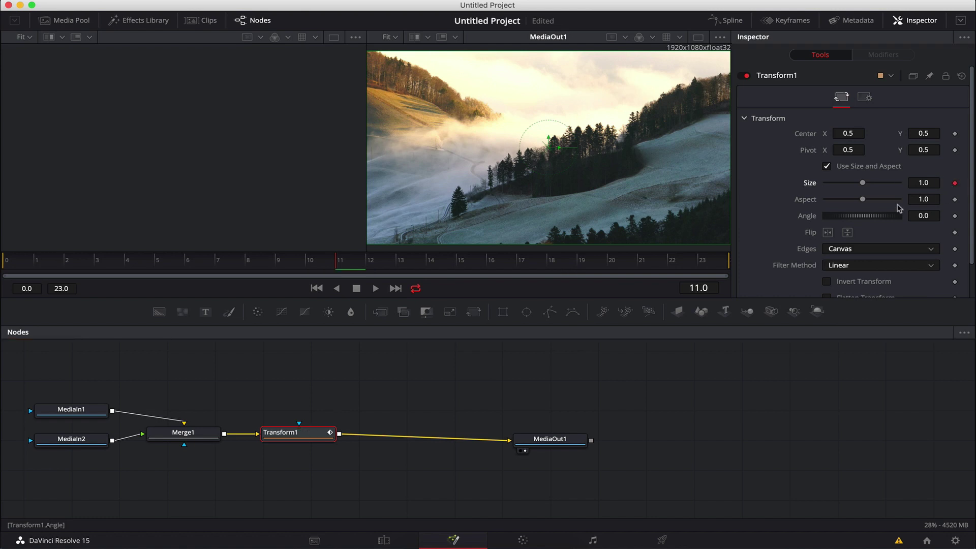
pyautogui.moveTo(865, 185); pyautogui.dragTo(858, 185)
pyautogui.click(925, 185)
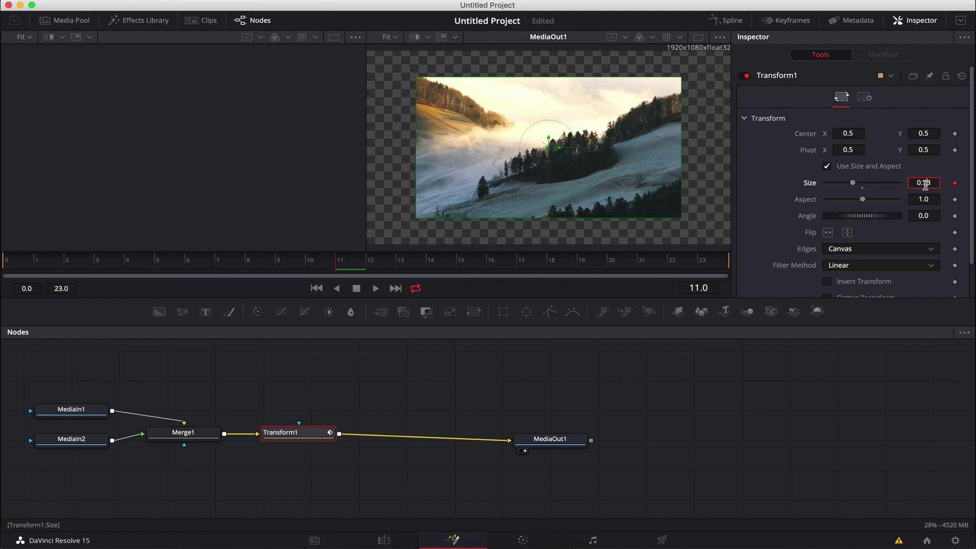
pyautogui.doubleClick(925, 185)
pyautogui.press('BackSpace')
pyautogui.write('0.5')
pyautogui.press('Return')
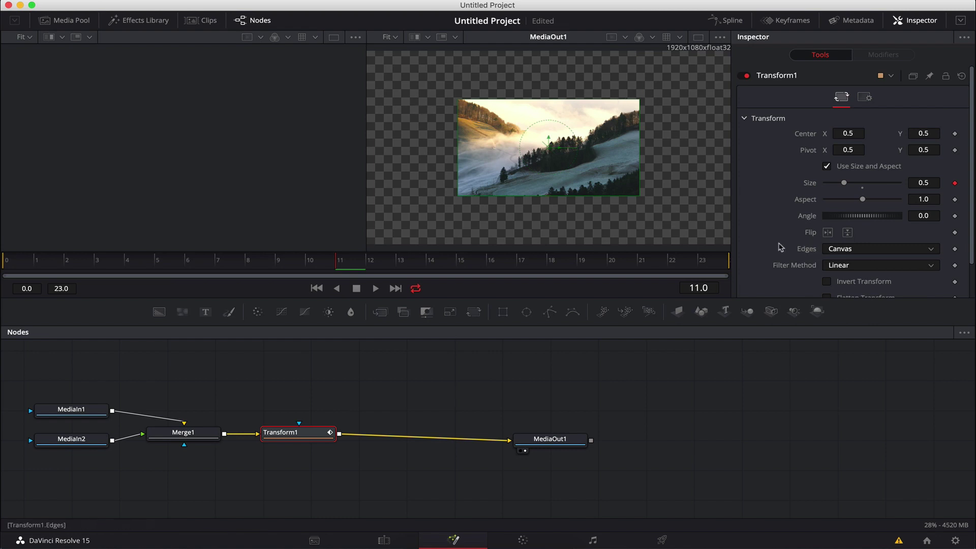
# - Set Transform1's edges to Mirror and keyframe its Size at 1.5 on frame 12
pyautogui.click(931, 250)
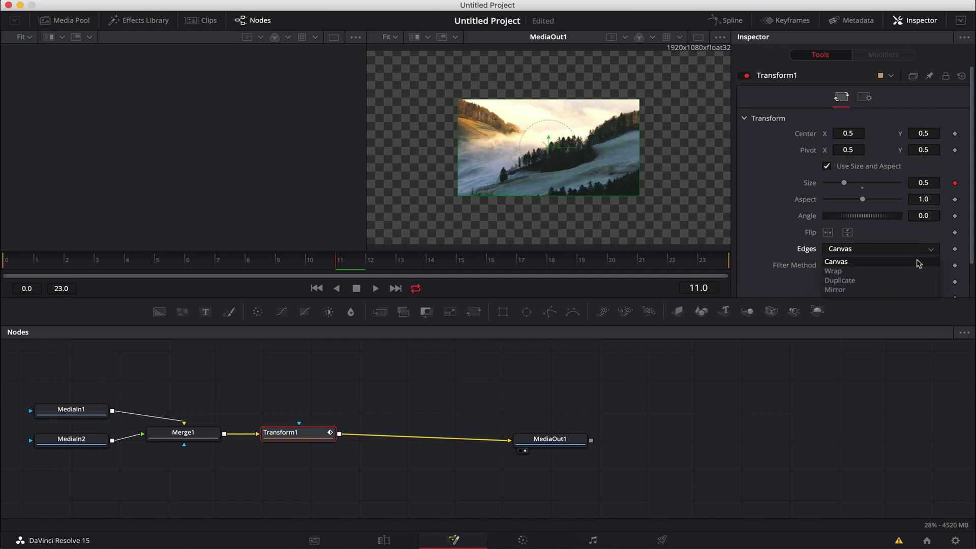
pyautogui.click(888, 290)
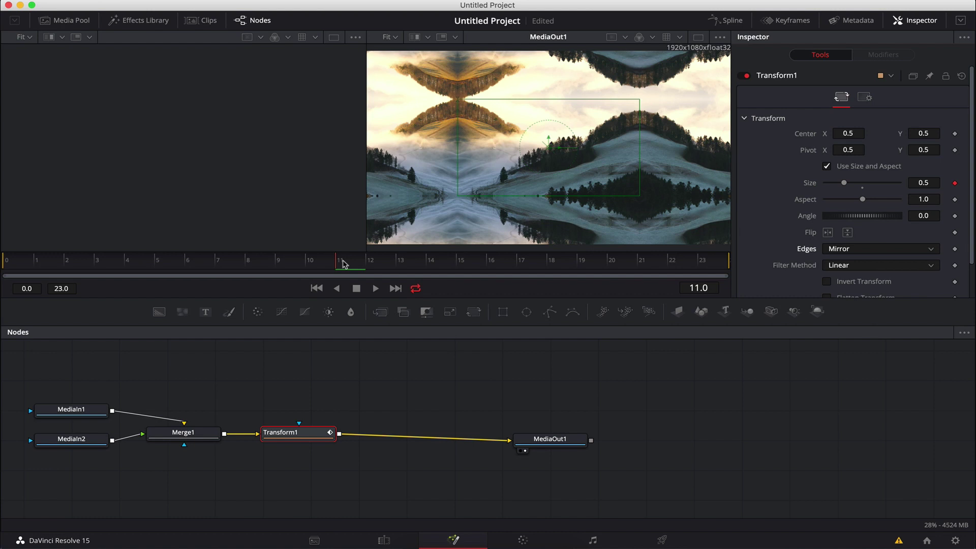
pyautogui.press('Right')
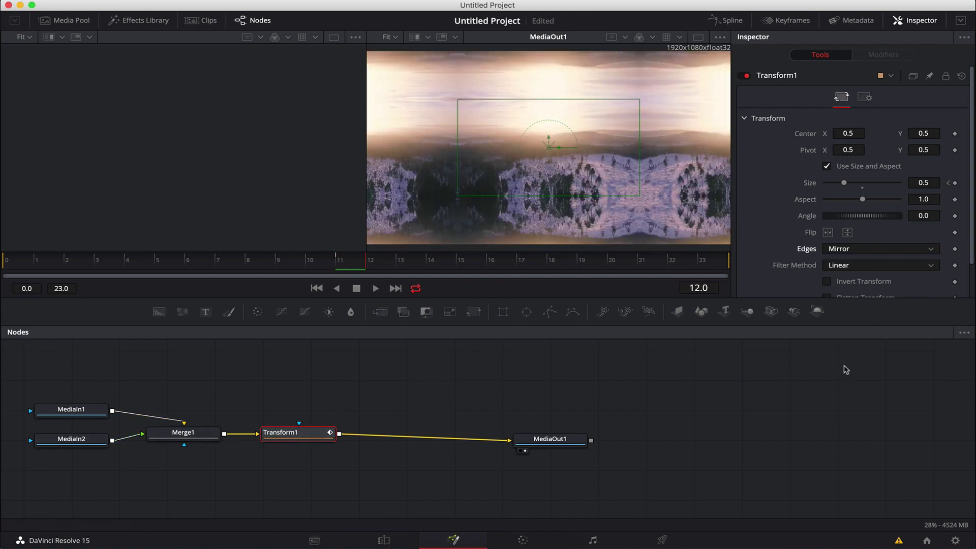
pyautogui.click(935, 184)
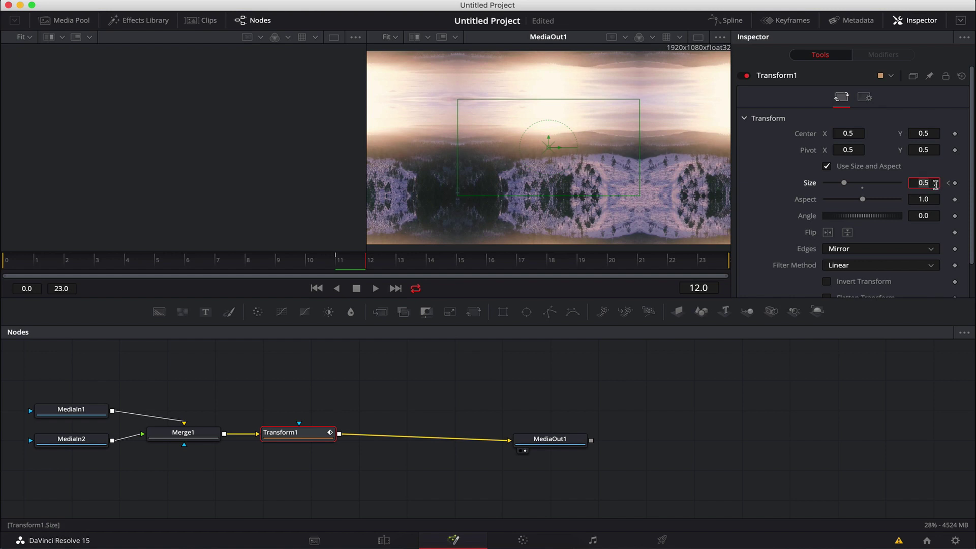
pyautogui.press('Tab')
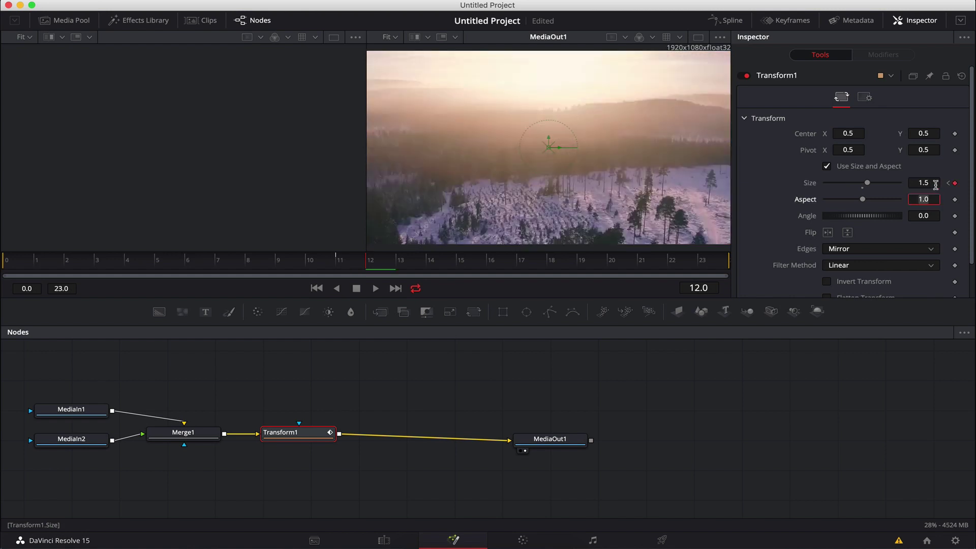
# - Keyframe the Size of Transform1 at 1.0 on frame 18
pyautogui.moveTo(338, 265); pyautogui.dragTo(370, 264)
pyautogui.moveTo(372, 263); pyautogui.dragTo(547, 264)
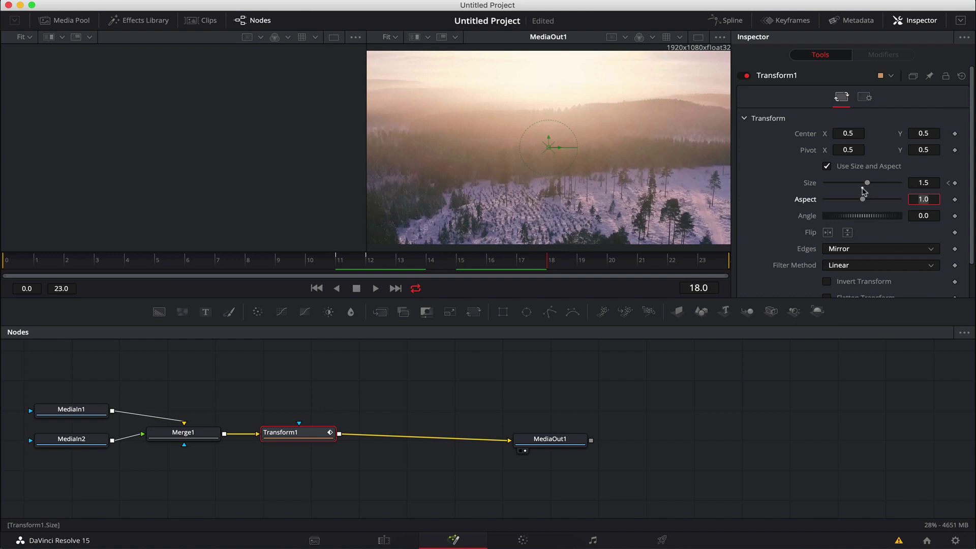
pyautogui.press('Return')
pyautogui.moveTo(868, 182); pyautogui.dragTo(862, 183)
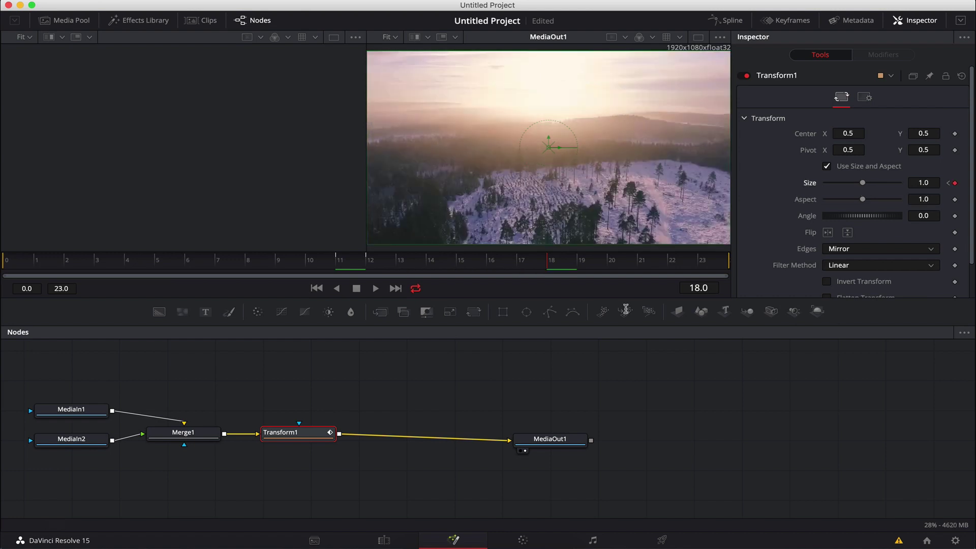
# - Keyframe the Size of Transform1 at 1.0 on frame 6, ahead of the cut
pyautogui.moveTo(531, 268); pyautogui.dragTo(551, 268)
pyautogui.click(339, 264)
pyautogui.moveTo(339, 265); pyautogui.dragTo(193, 262)
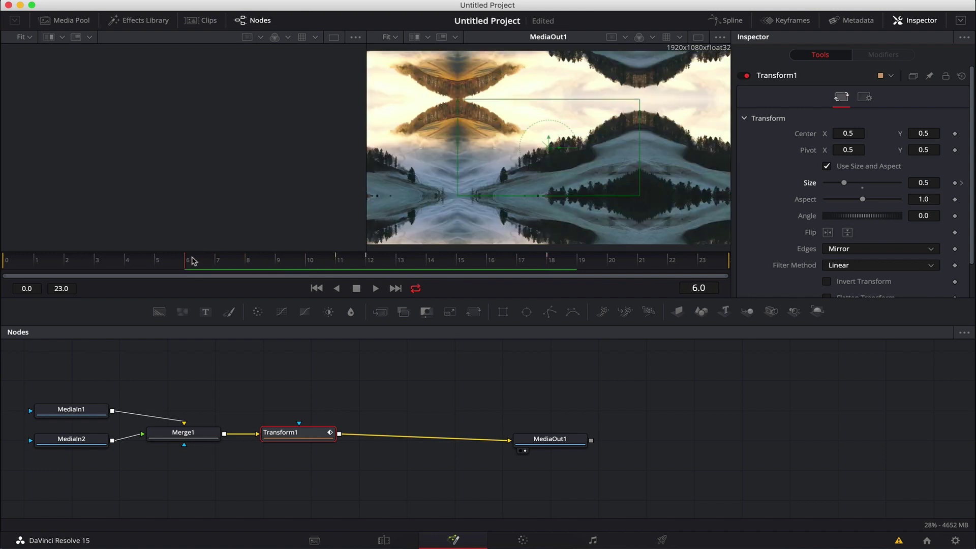
pyautogui.click(863, 183)
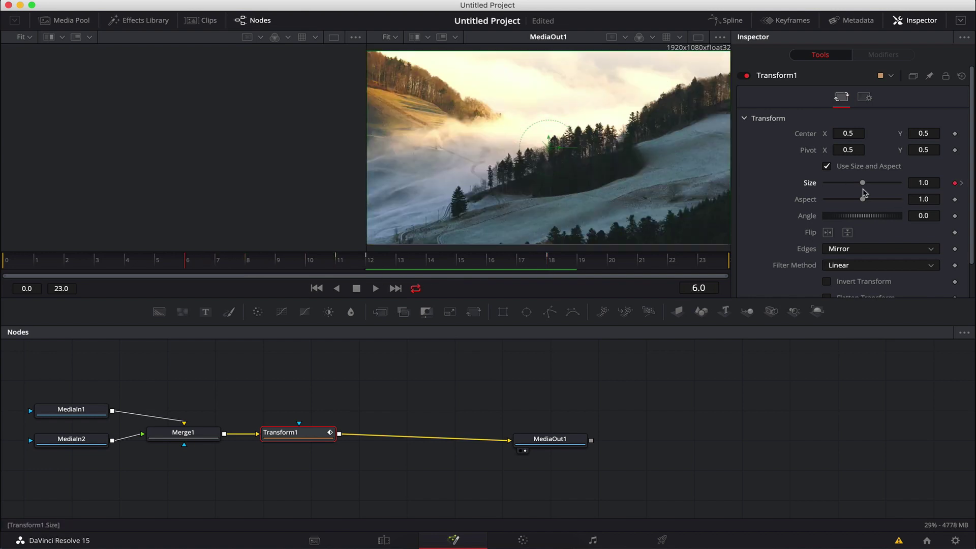
# - Play and scrub through the clip up to frame 12 to preview the size animation
pyautogui.press('space')
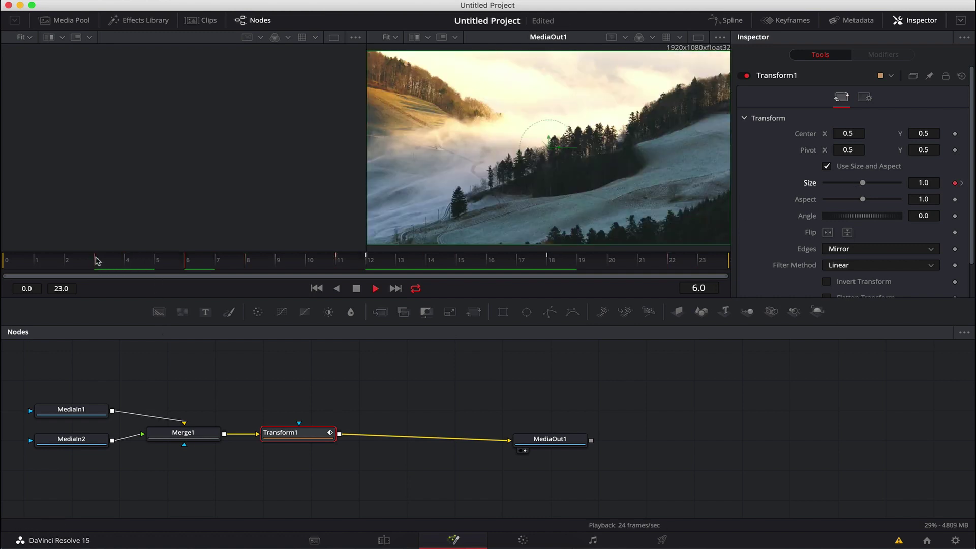
pyautogui.press('space')
pyautogui.moveTo(114, 260); pyautogui.dragTo(373, 264)
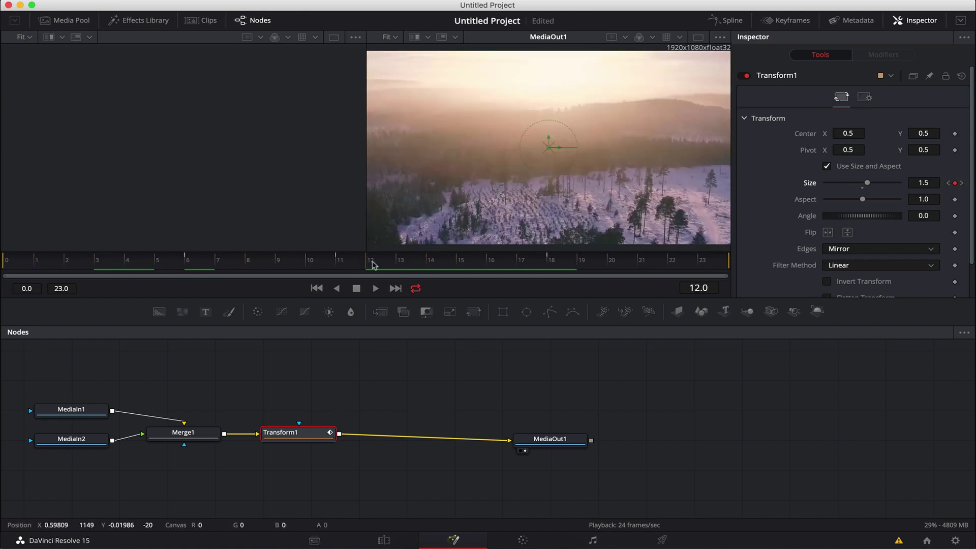
# - Move MediaOut1 farther from Transform1 to make room for another node, and reselect Transform1 at frame 12
pyautogui.moveTo(306, 434); pyautogui.dragTo(301, 433)
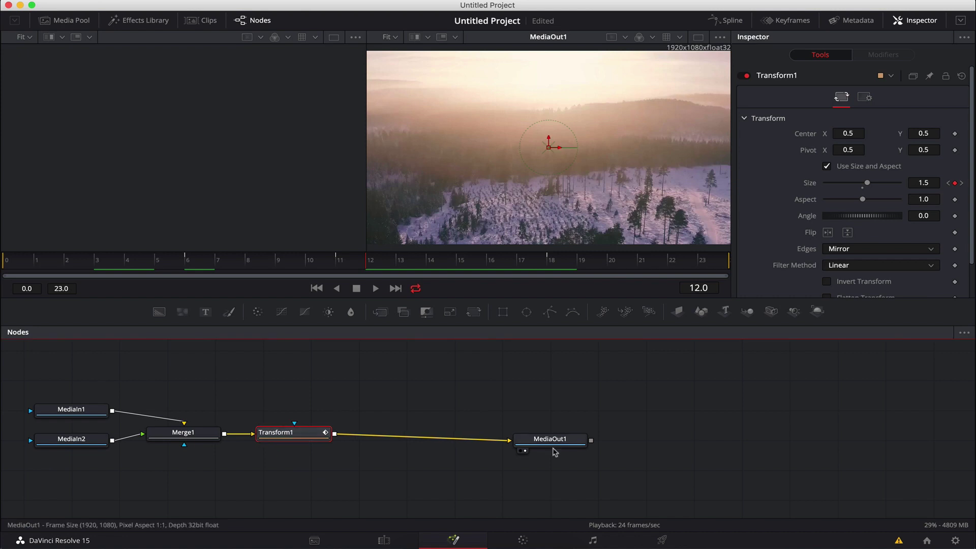
pyautogui.moveTo(554, 443); pyautogui.dragTo(660, 437)
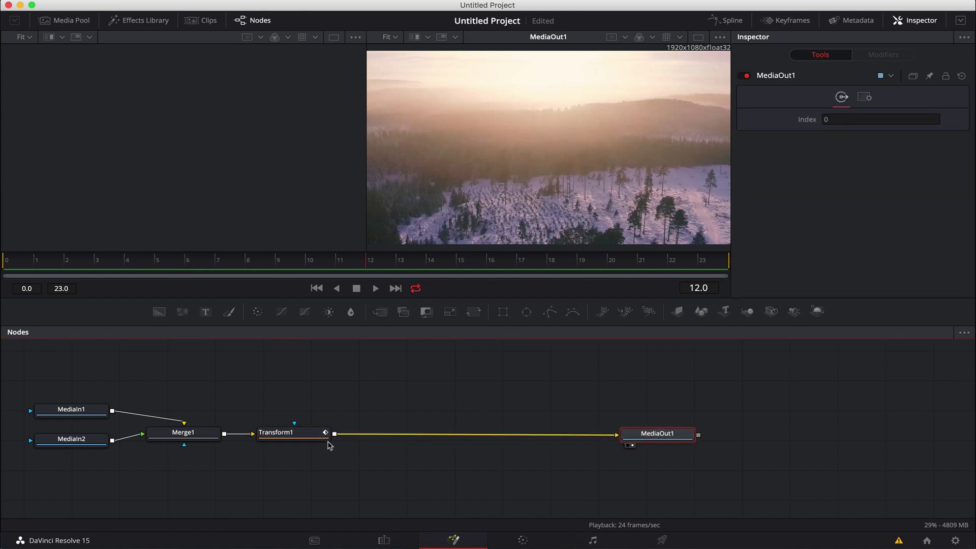
pyautogui.click(328, 440)
pyautogui.click(338, 260)
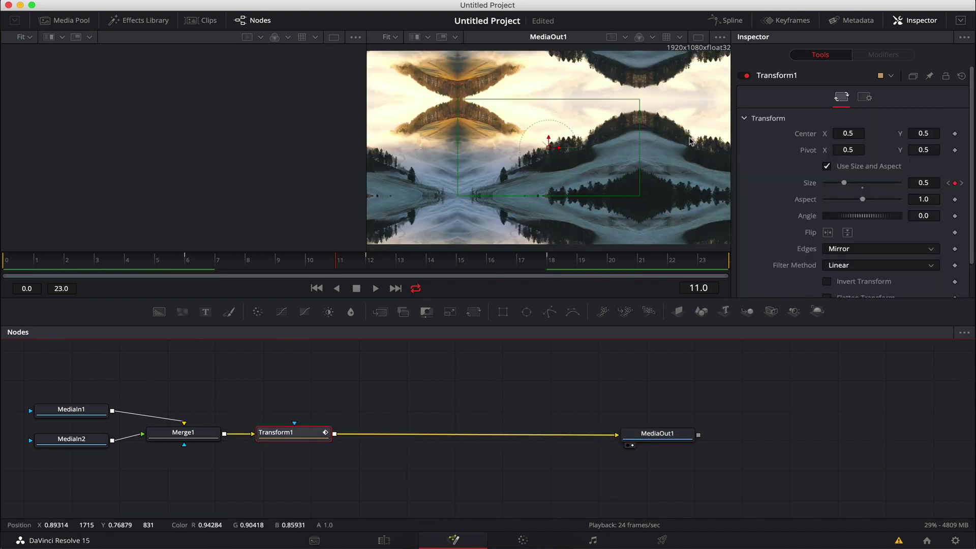
pyautogui.click(367, 263)
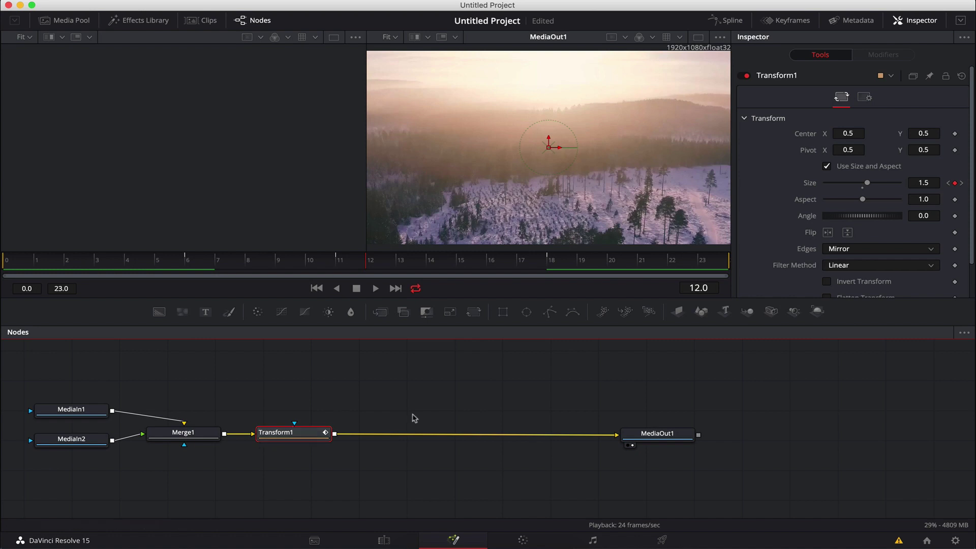
# - Add a Zoom Blur node between Transform1 and MediaOut1, spaced slightly away from Transform1
pyautogui.hotkey('shift', 'space')
pyautogui.write('trans')
pyautogui.press('BackSpace')
pyautogui.press('BackSpace')
pyautogui.press('BackSpace')
pyautogui.press('BackSpace')
pyautogui.press('BackSpace')
pyautogui.write('zoom')
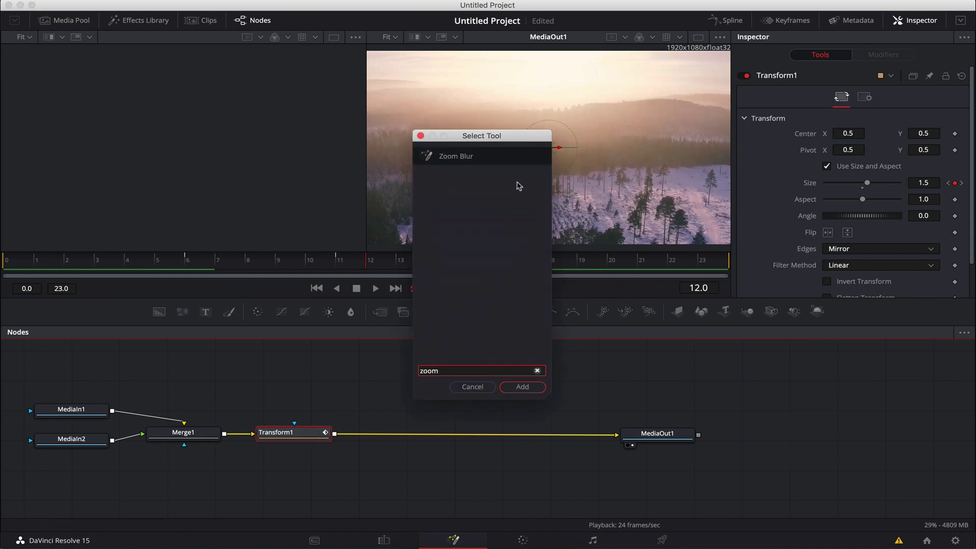
pyautogui.click(466, 157)
pyautogui.click(523, 387)
pyautogui.moveTo(389, 441); pyautogui.dragTo(413, 441)
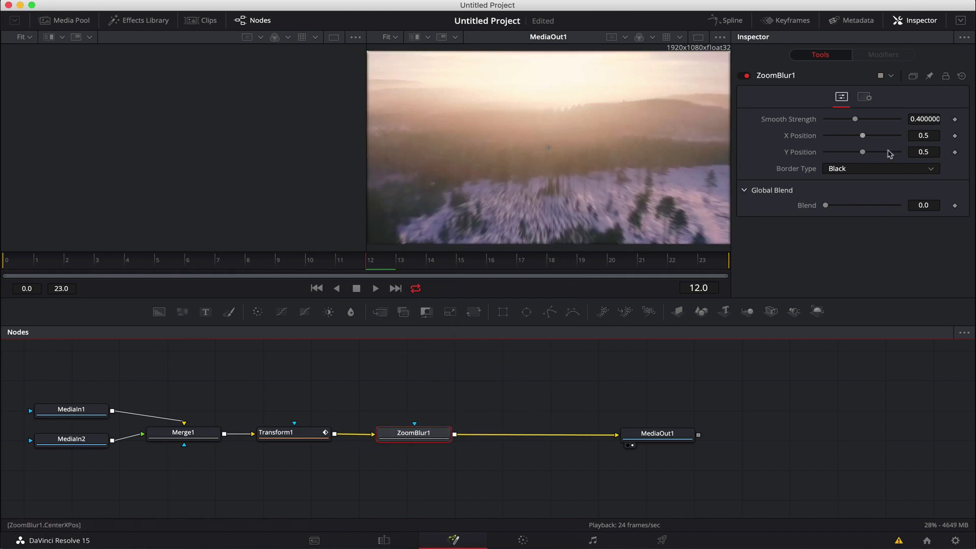
# - Keyframe ZoomBlur1's Smooth Strength at frame 12 and set it to 0.5
pyautogui.click(955, 120)
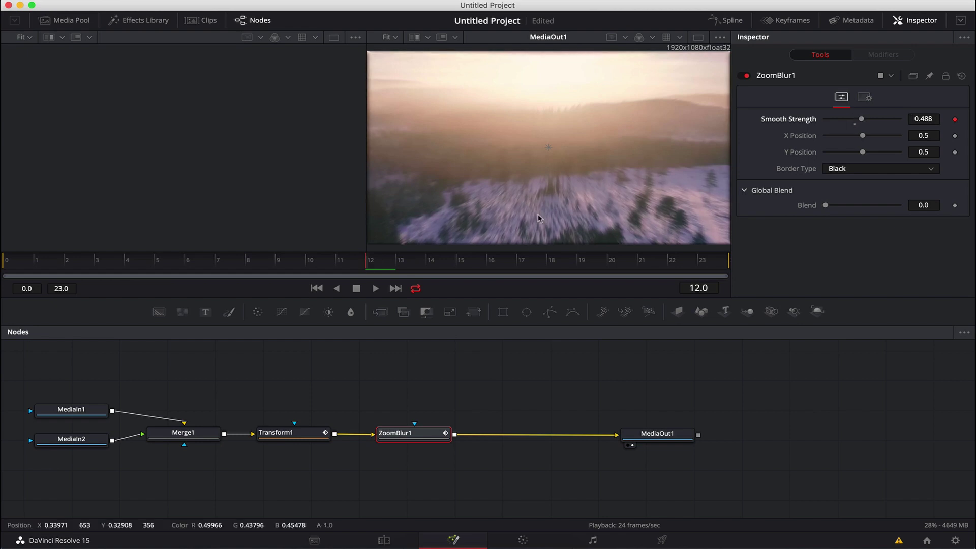
pyautogui.click(919, 116)
pyautogui.write('0.5')
pyautogui.press('Tab')
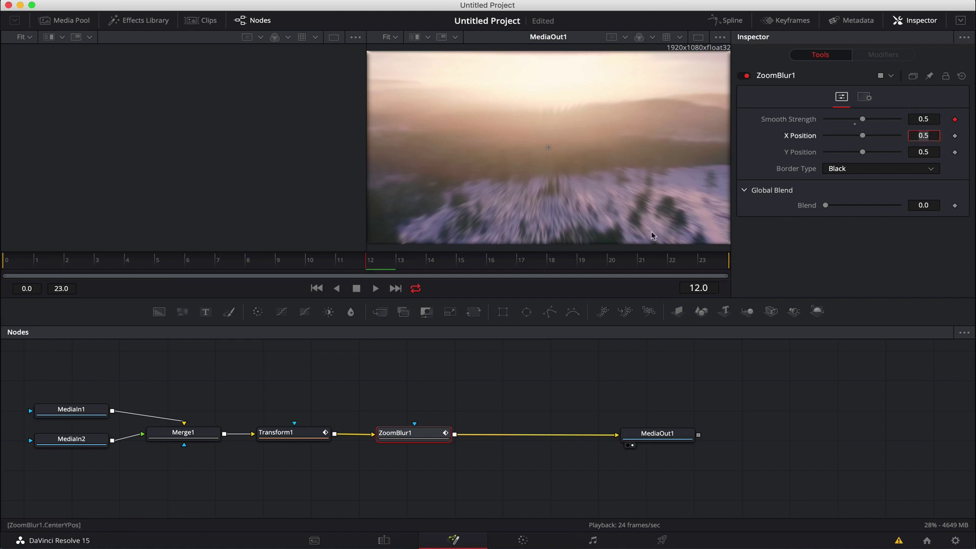
# - Keyframe ZoomBlur1's Smooth Strength at 0 on frame 18
pyautogui.moveTo(372, 262); pyautogui.dragTo(550, 262)
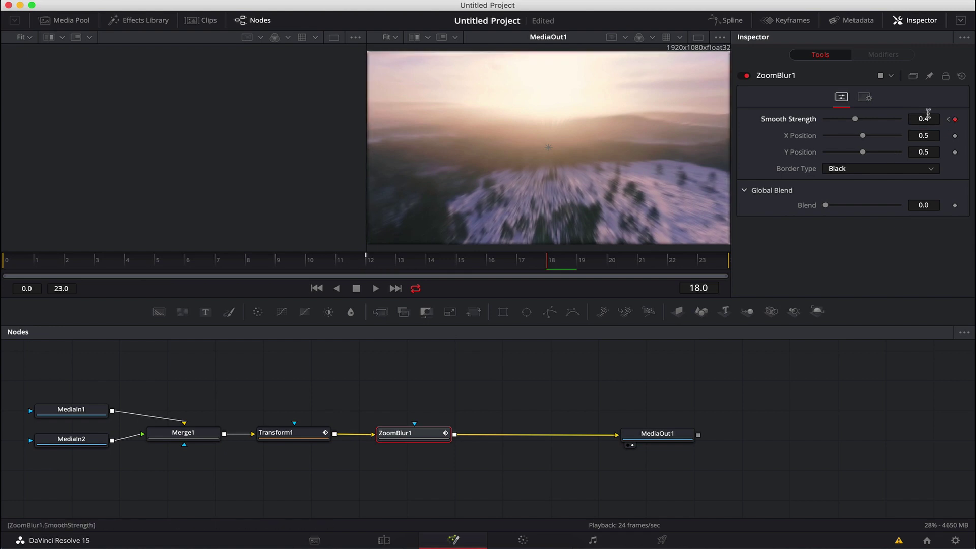
pyautogui.moveTo(929, 119); pyautogui.dragTo(915, 120)
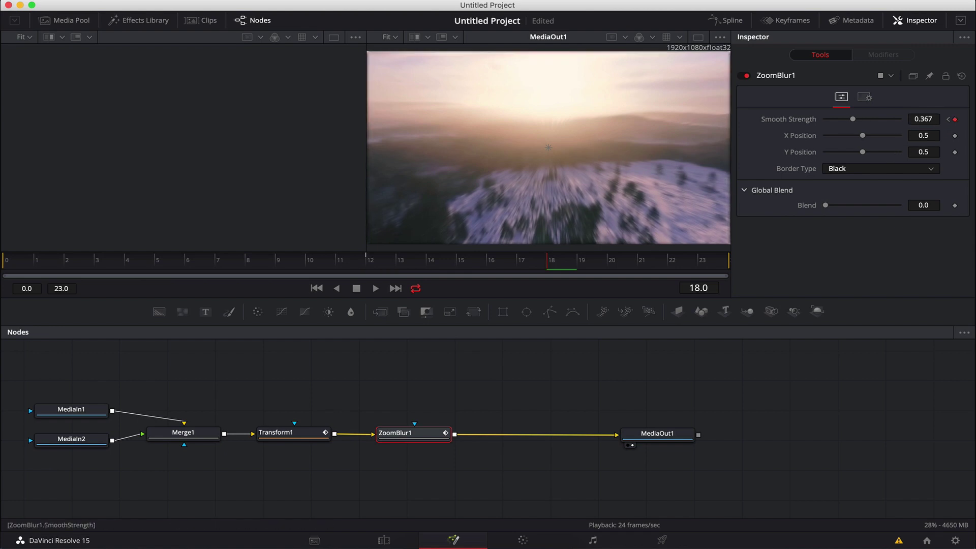
pyautogui.click(923, 120)
pyautogui.write('0')
pyautogui.press('Tab')
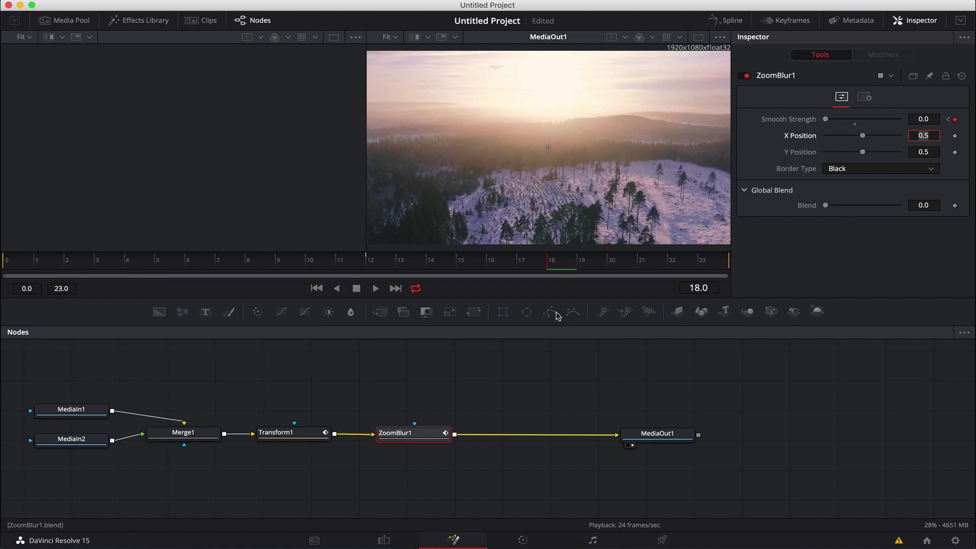
# - Keyframe ZoomBlur1's Smooth Strength at 0 on frame 6
pyautogui.moveTo(545, 267)
pyautogui.mouseDown()
pyautogui.moveTo(338, 264)
pyautogui.moveTo(553, 263)
pyautogui.mouseUp()
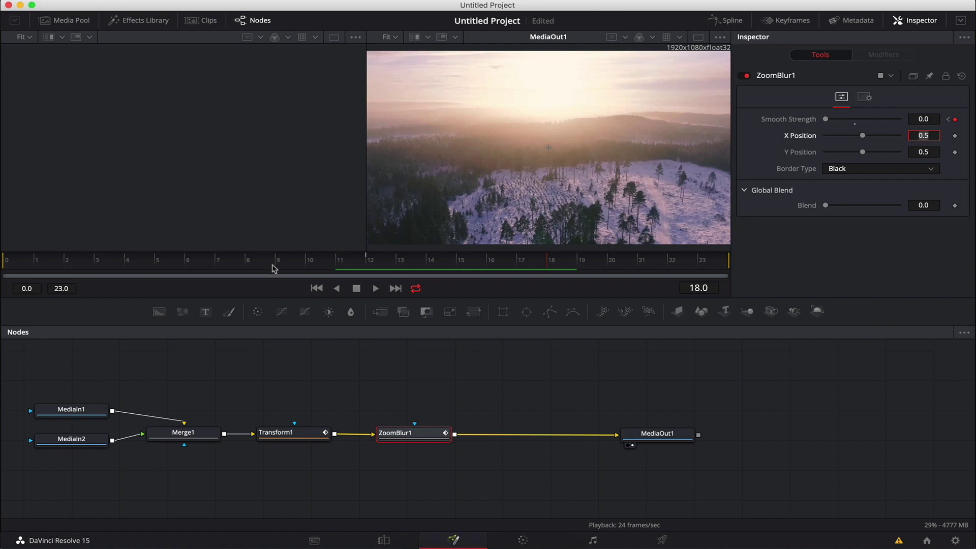
pyautogui.click(186, 262)
pyautogui.click(933, 120)
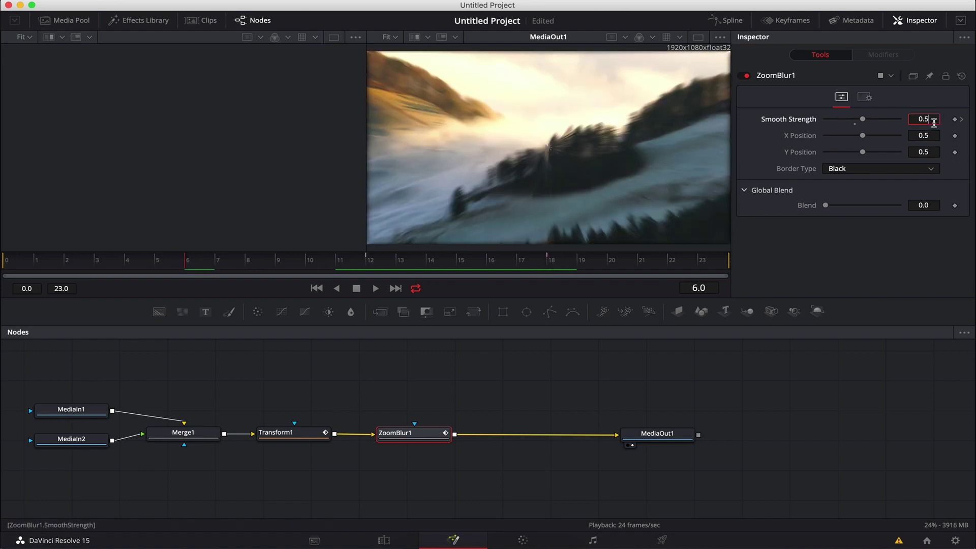
pyautogui.write('0')
pyautogui.press('Tab')
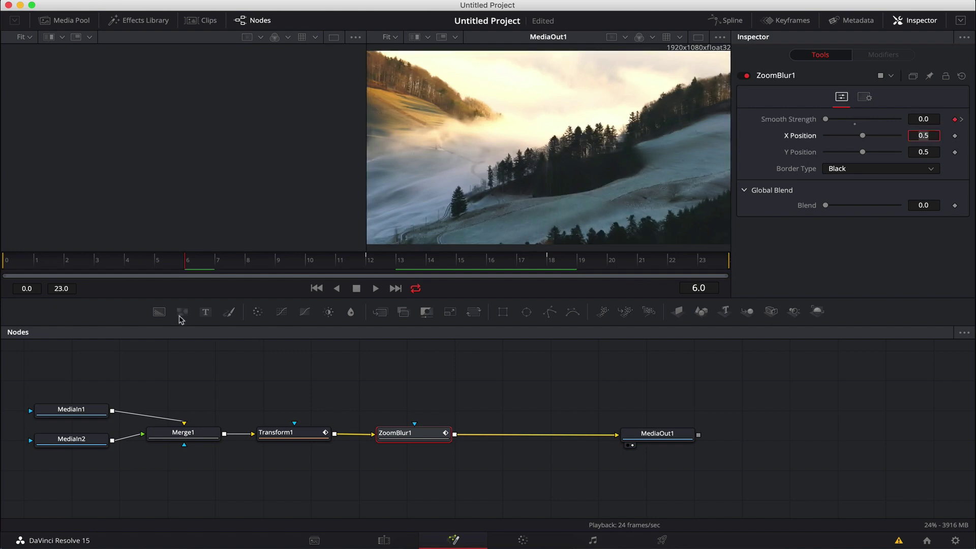
# - Play the clip from frame 2 to preview the transition with the zoom blur
pyautogui.moveTo(160, 270); pyautogui.dragTo(69, 265)
pyautogui.press('space')
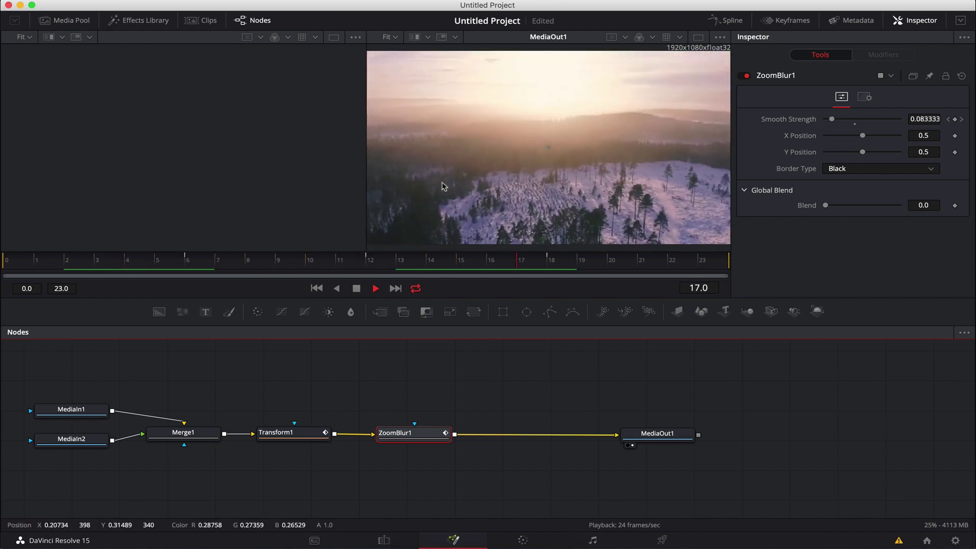
pyautogui.press('space')
# - Raise ZoomBlur1's Smooth Strength keyframe at frame 12 to 0.677 and play back the stronger blur
pyautogui.click(370, 261)
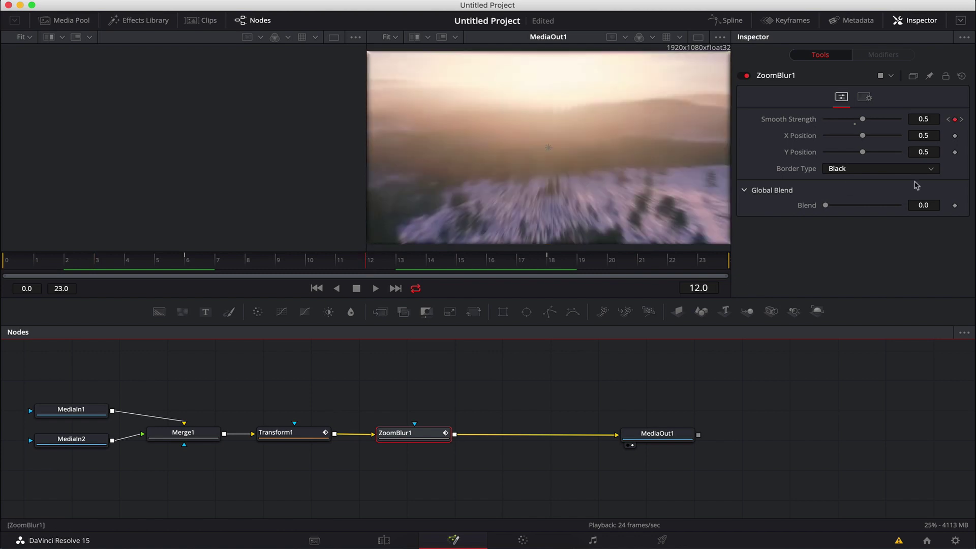
pyautogui.moveTo(863, 120); pyautogui.dragTo(878, 121)
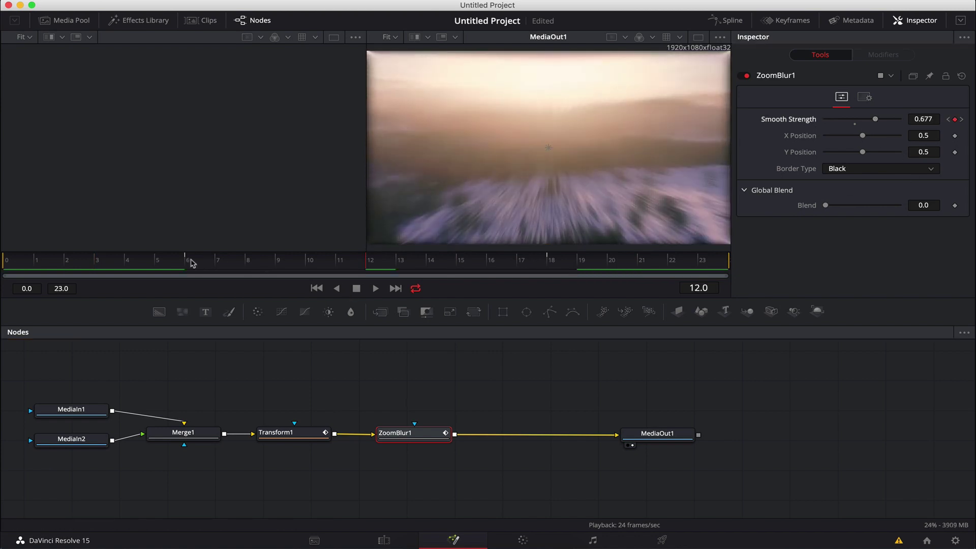
pyautogui.press('space')
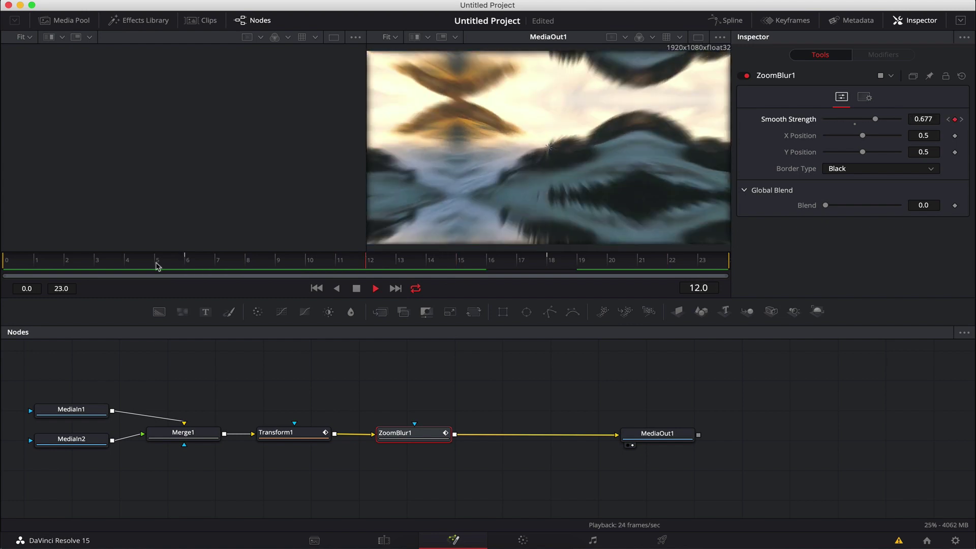
pyautogui.press('space')
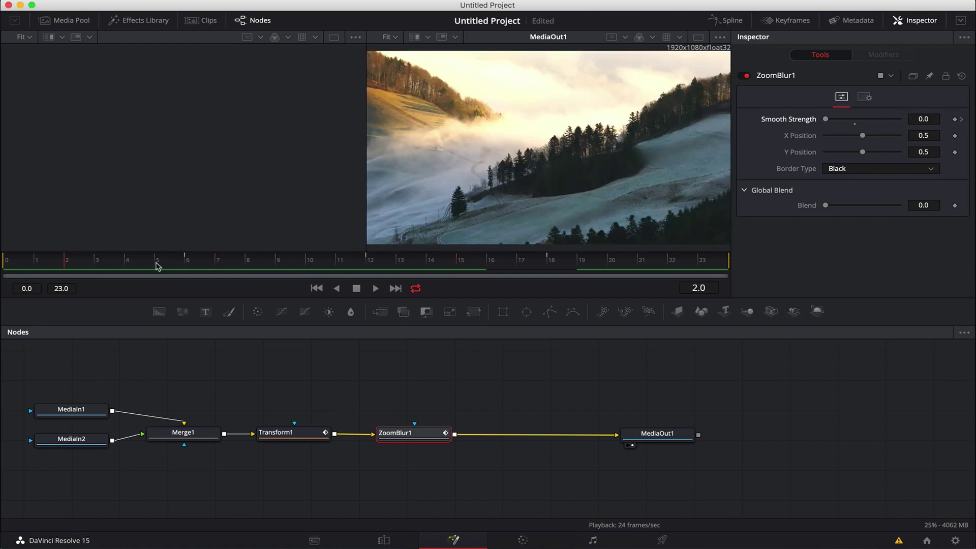
pyautogui.press('space')
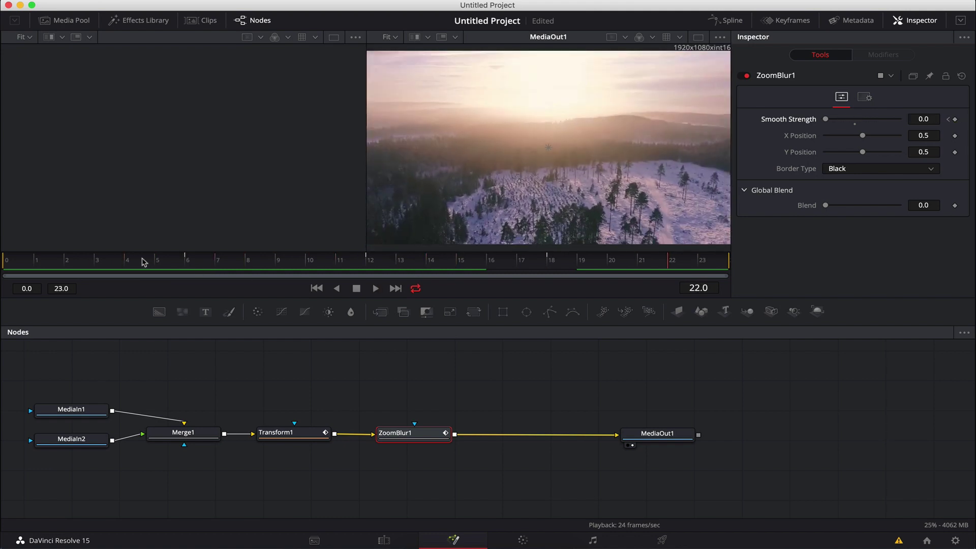
pyautogui.press('space')
# - Return to frame 12 and display Transform1's Size curve in a widened Spline editor
pyautogui.click(368, 258)
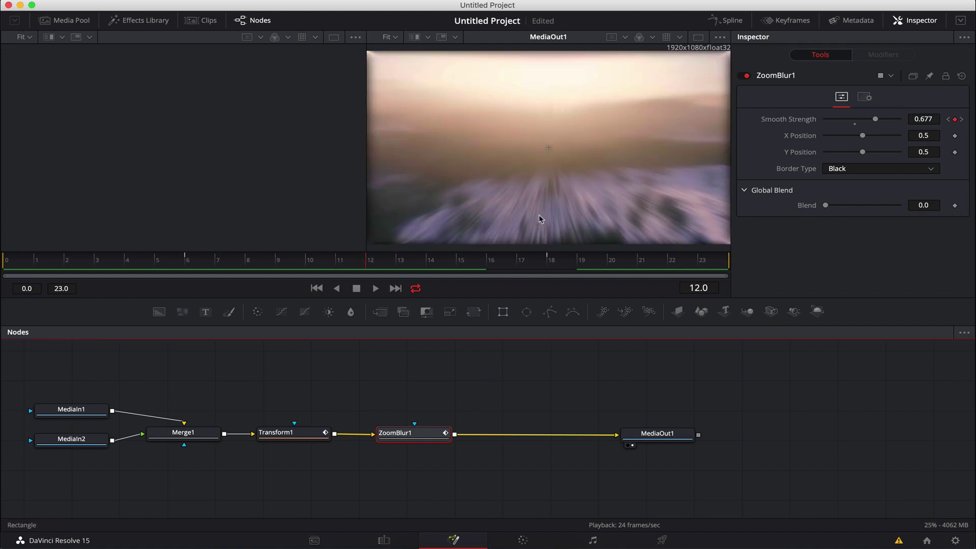
pyautogui.click(726, 23)
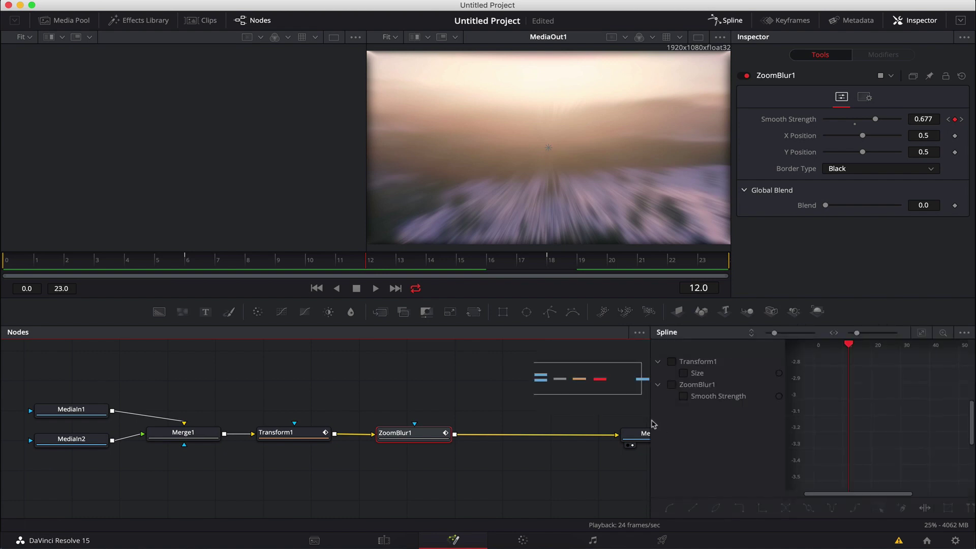
pyautogui.moveTo(650, 421); pyautogui.dragTo(433, 410)
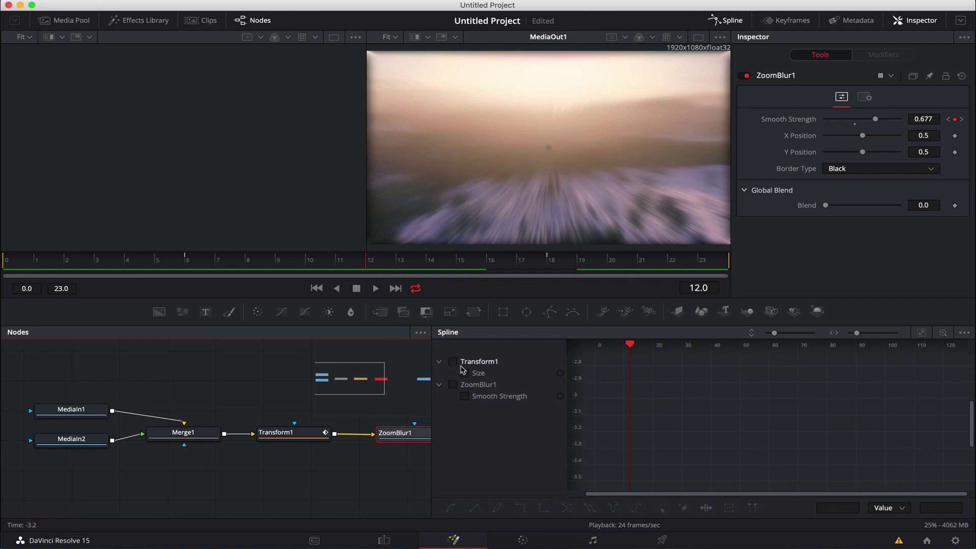
pyautogui.click(465, 375)
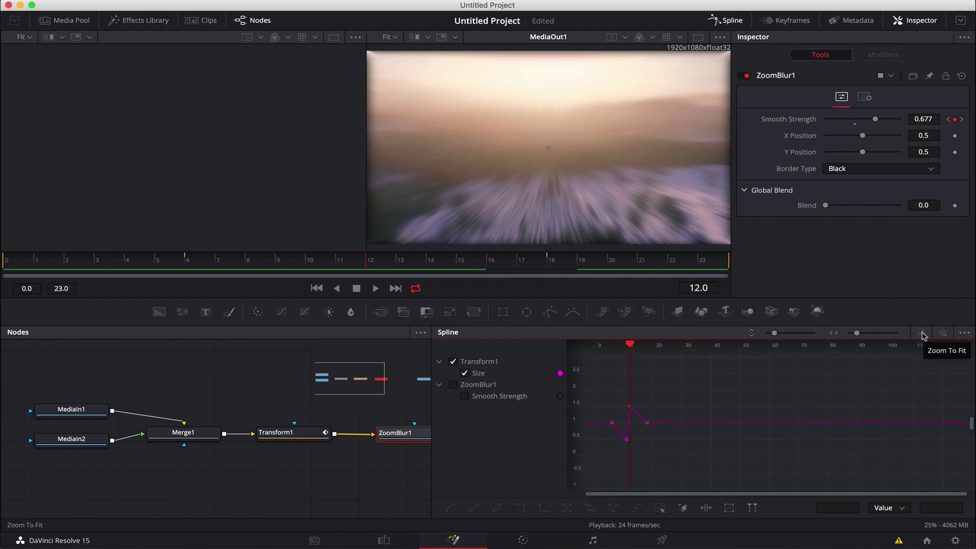
# - Fit Transform1's Size curve in the Spline editor and smooth all of its keyframes
pyautogui.click(923, 334)
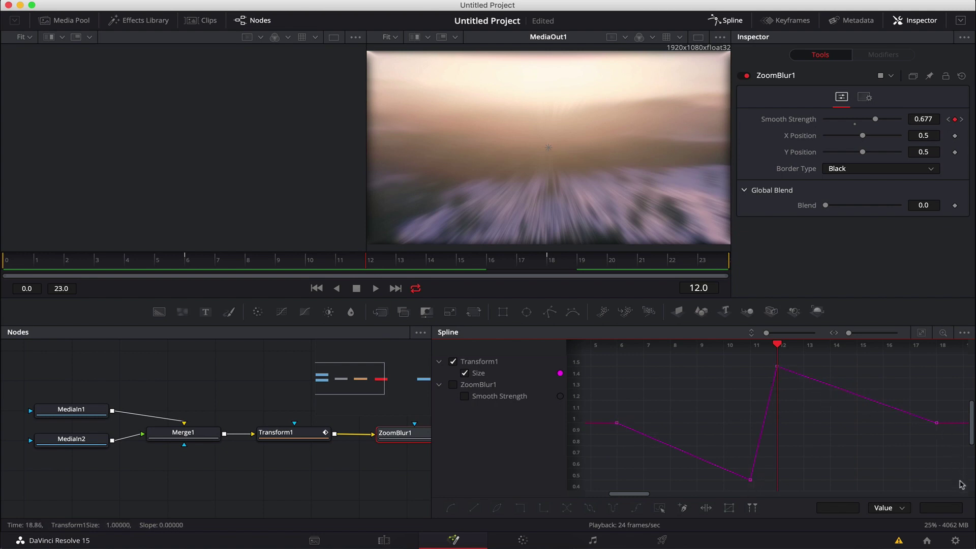
pyautogui.moveTo(961, 484); pyautogui.dragTo(613, 360)
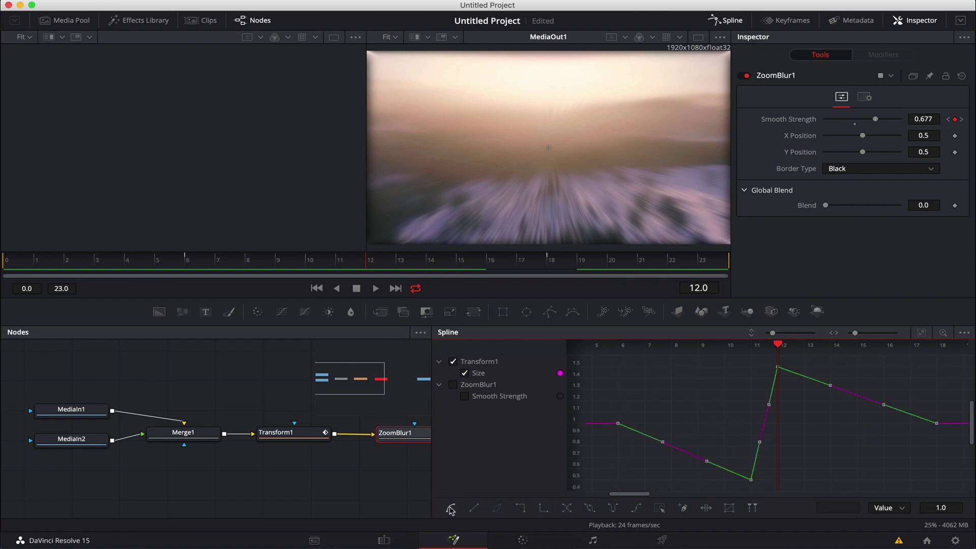
pyautogui.click(451, 509)
pyautogui.click(615, 432)
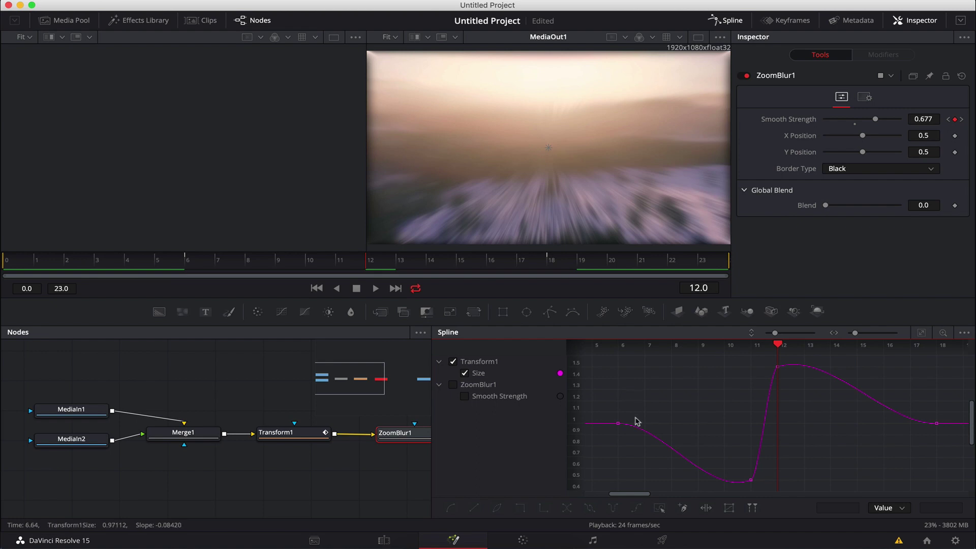
# - Make the Size curve's handles vertical, pulling frame 11's incoming handle up to about 1.1 and frame 12's outgoing handle down to about 0.96
pyautogui.click(751, 480)
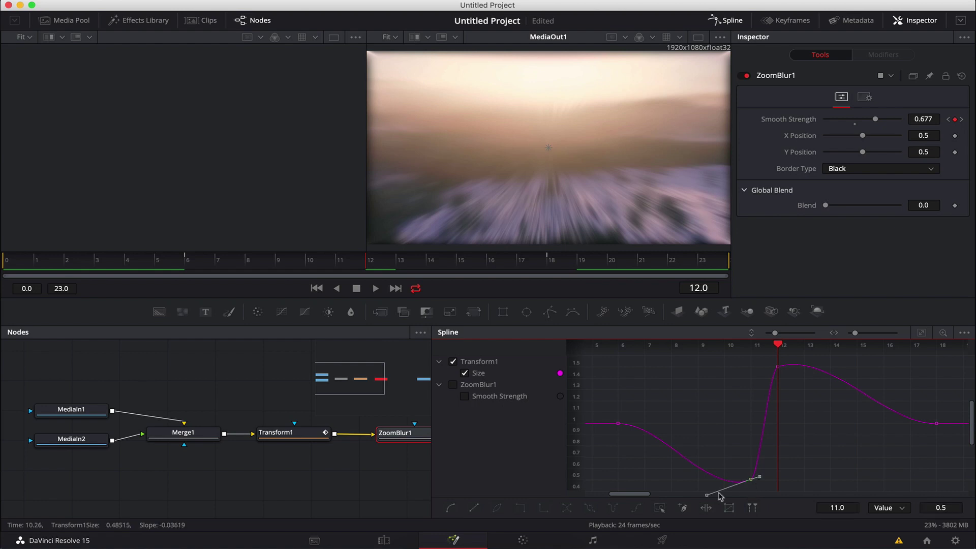
pyautogui.moveTo(708, 498); pyautogui.dragTo(751, 416)
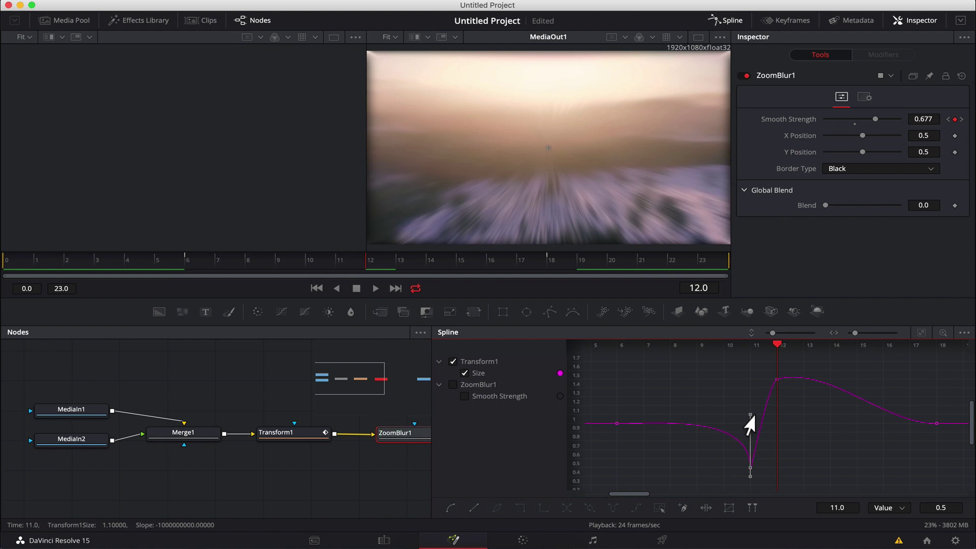
pyautogui.click(776, 379)
pyautogui.moveTo(827, 372); pyautogui.dragTo(776, 430)
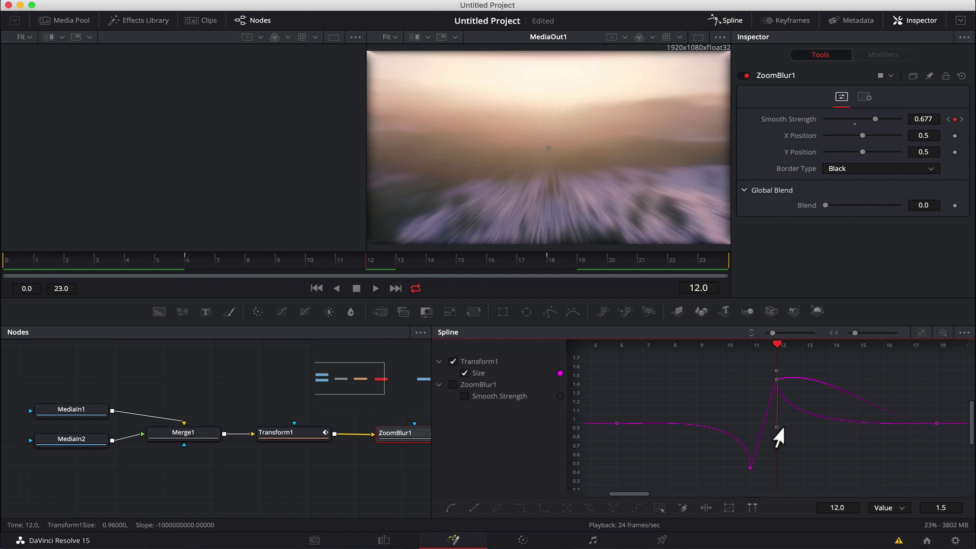
# - Play the transition from frame 1 and scrub from frame 4 to frame 15 to check the reshaped zoom
pyautogui.moveTo(354, 261); pyautogui.dragTo(50, 255)
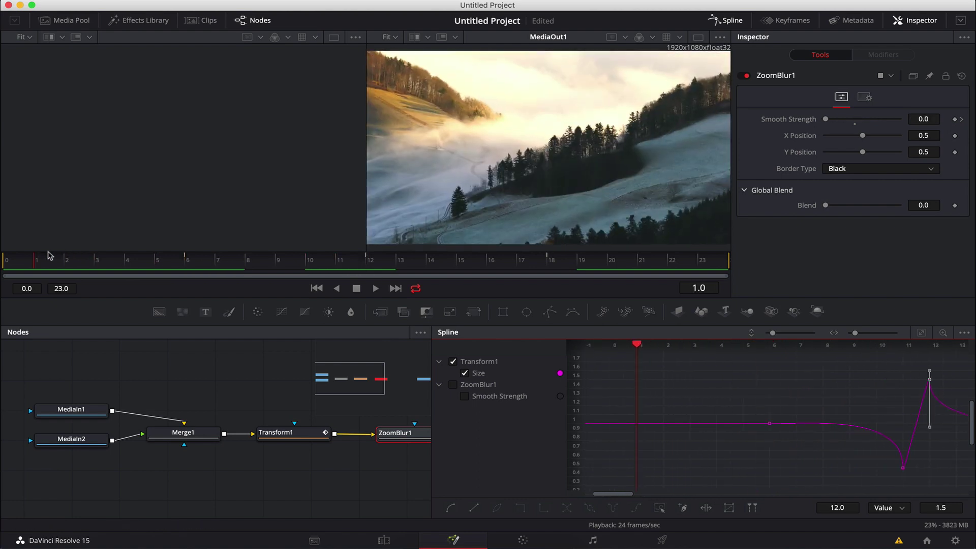
pyautogui.press('space')
pyautogui.press('space')
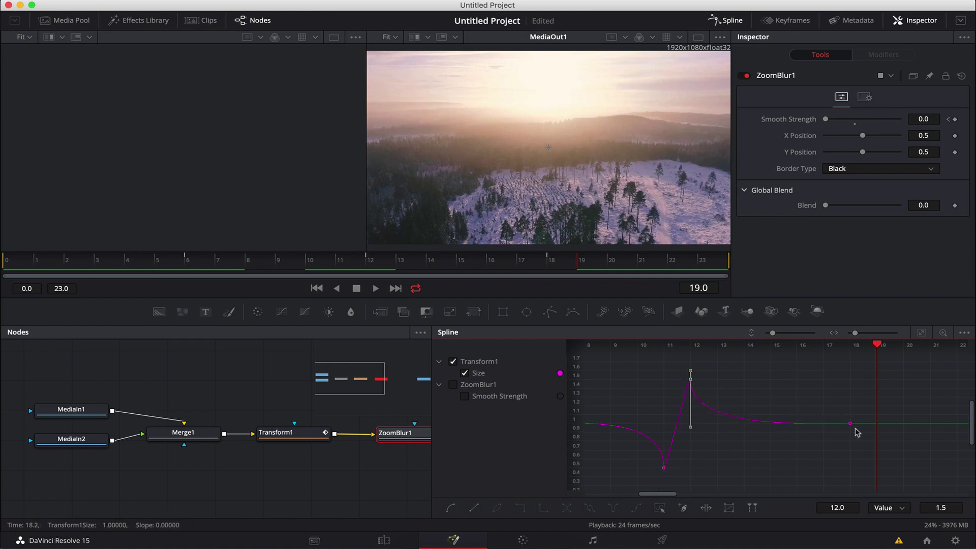
pyautogui.click(198, 269)
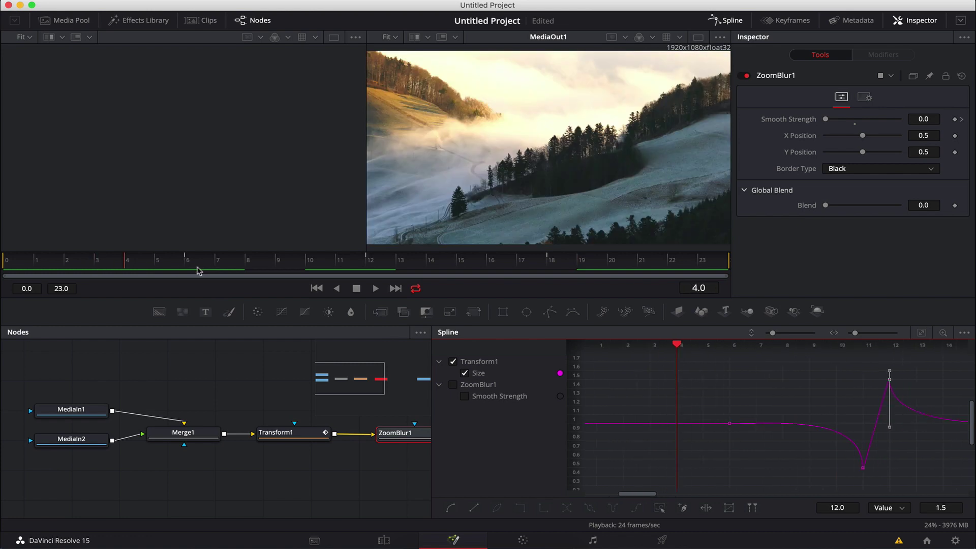
pyautogui.moveTo(199, 269); pyautogui.dragTo(464, 272)
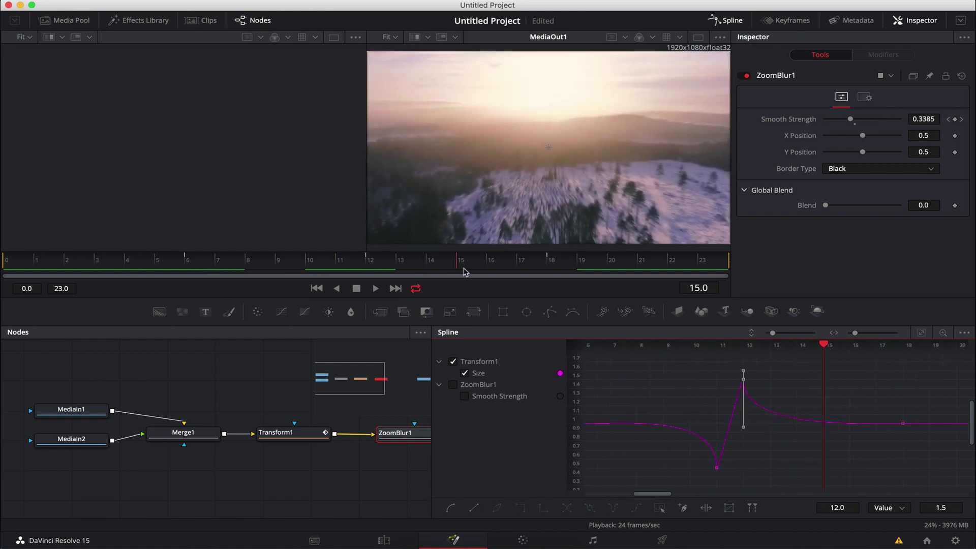
# - Show only ZoomBlur1's Smooth Strength curve, fit it in the Spline editor and smooth all of its keyframes
pyautogui.click(464, 396)
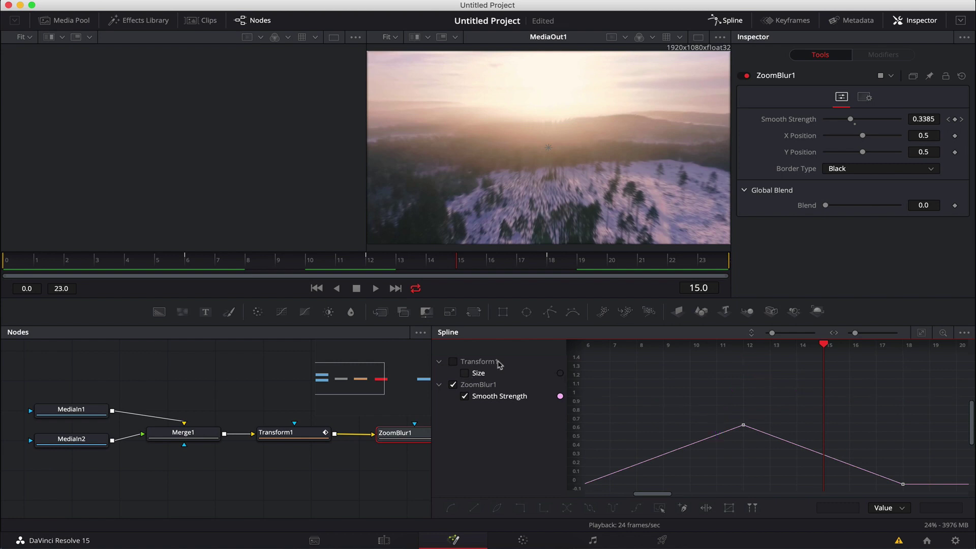
pyautogui.click(922, 335)
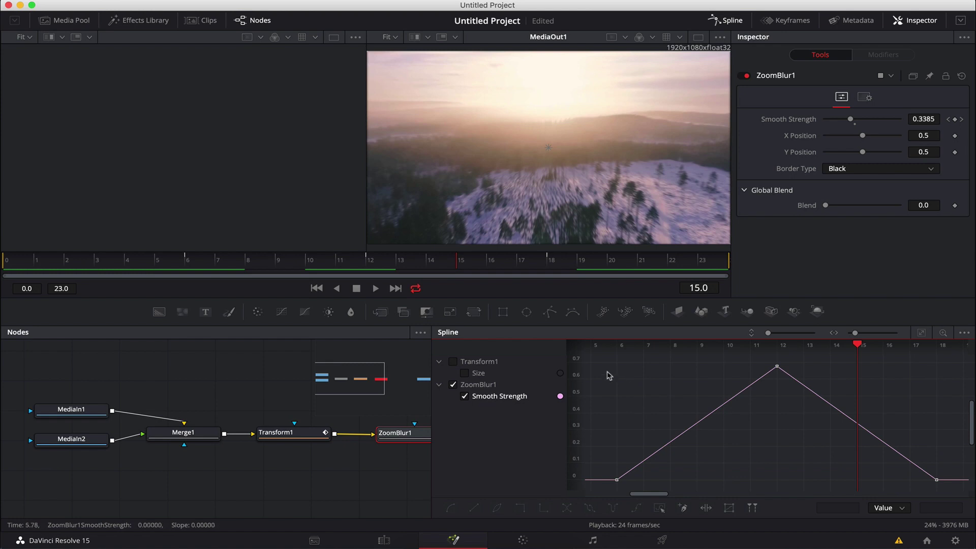
pyautogui.moveTo(604, 364); pyautogui.dragTo(948, 490)
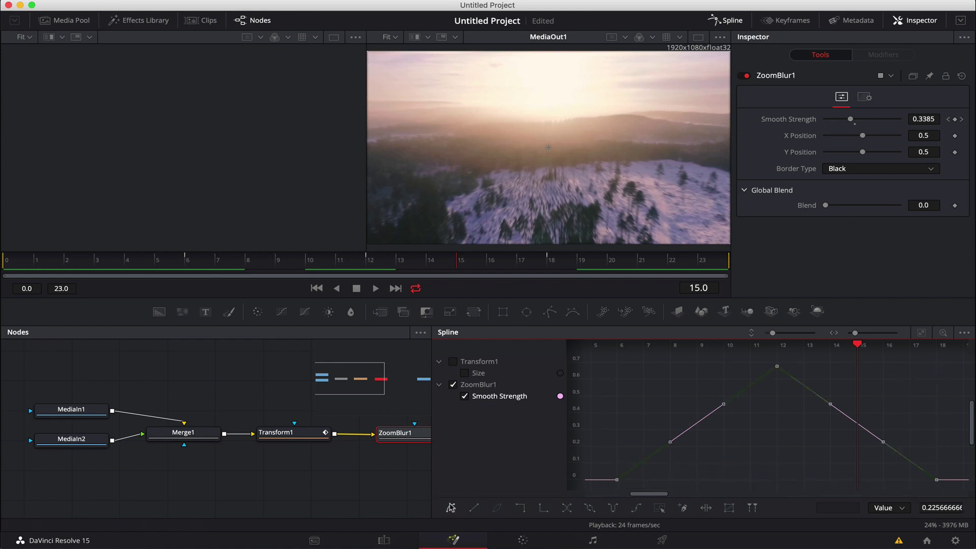
pyautogui.click(451, 508)
pyautogui.click(668, 431)
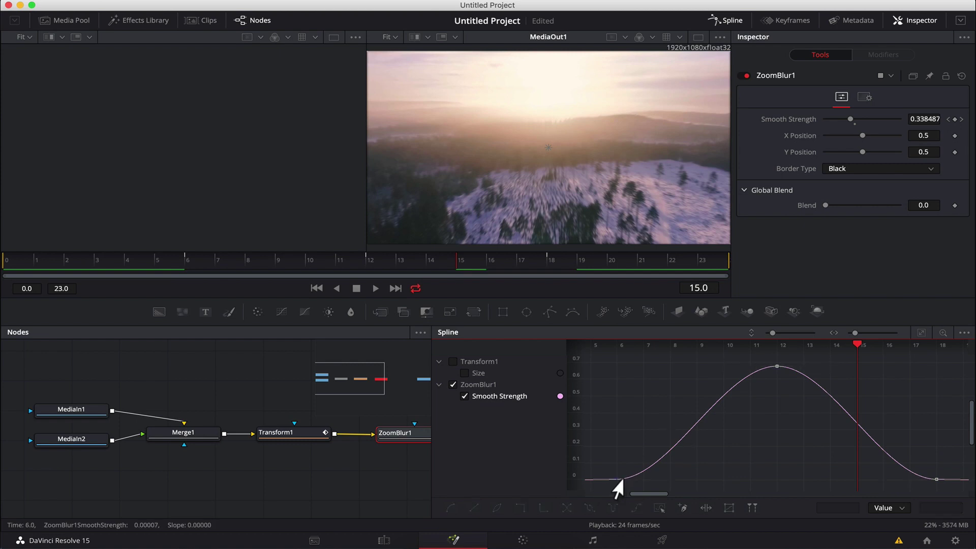
# - Extend the Smooth Strength handles of the frame 6 and frame 18 keyframes horizontally to about frame 12, and close the Spline editor
pyautogui.click(617, 479)
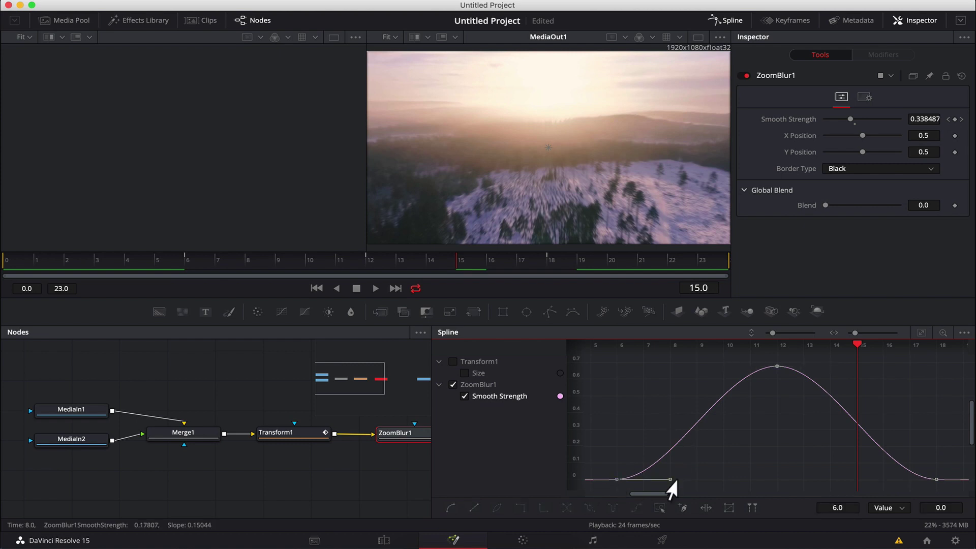
pyautogui.moveTo(669, 481); pyautogui.dragTo(776, 481)
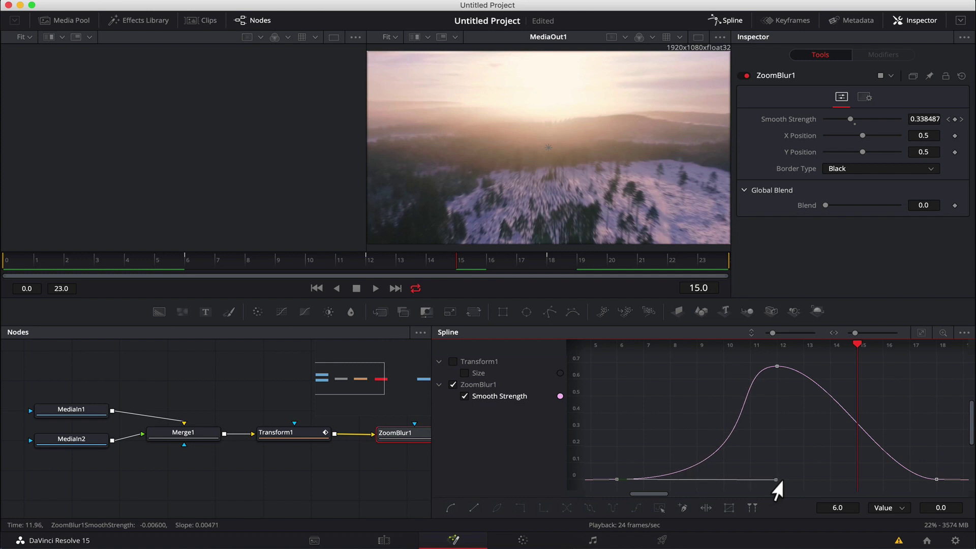
pyautogui.click(937, 479)
pyautogui.moveTo(887, 480); pyautogui.dragTo(777, 487)
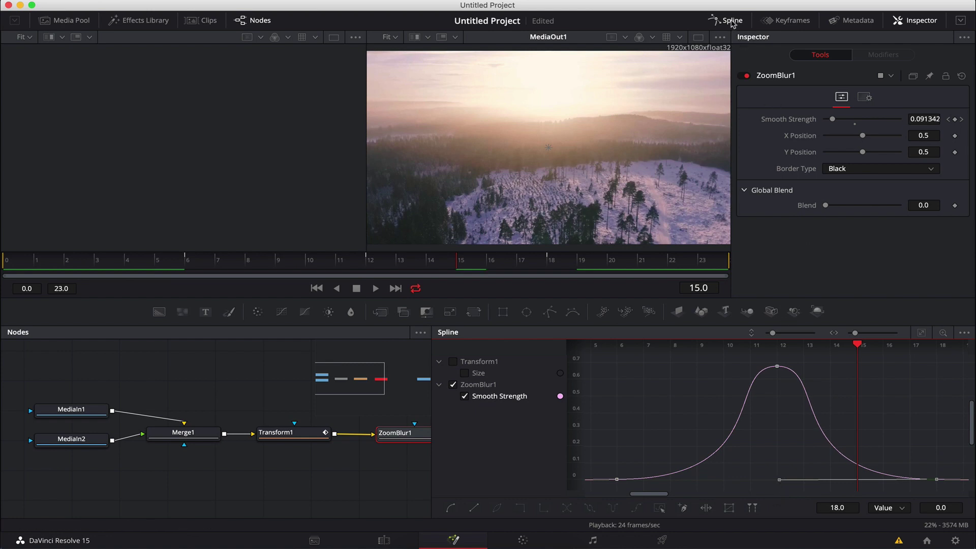
pyautogui.click(732, 23)
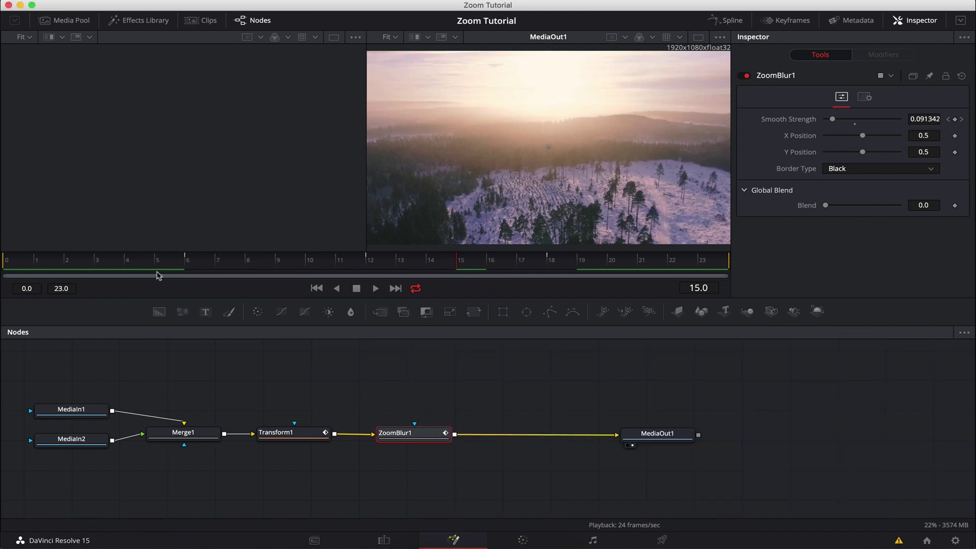
# - Play the transition from near the start to check the smoothed blur, and return to frame 6
pyautogui.click(28, 265)
pyautogui.press('space')
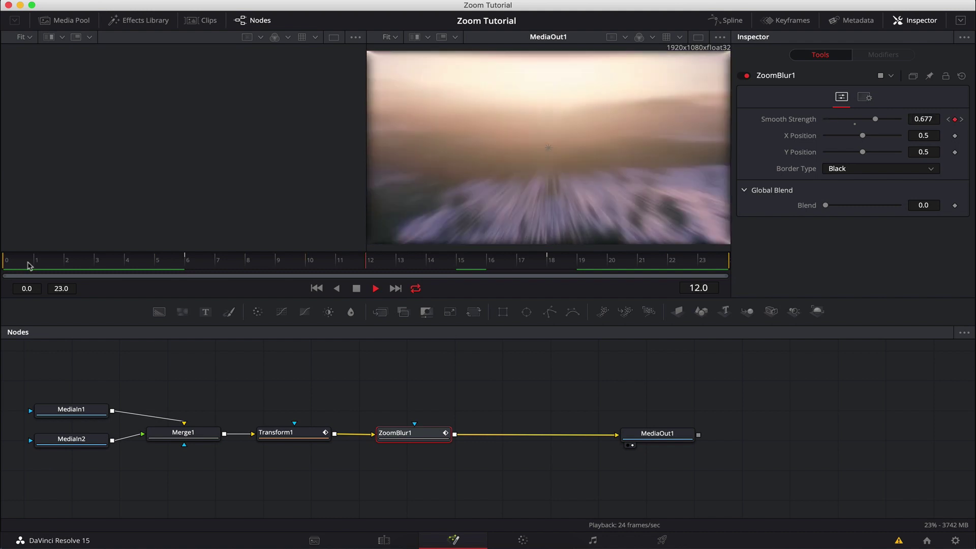
pyautogui.moveTo(188, 265)
pyautogui.mouseDown()
pyautogui.moveTo(670, 264)
pyautogui.moveTo(93, 260)
pyautogui.moveTo(672, 265)
pyautogui.moveTo(303, 275)
pyautogui.moveTo(379, 261)
pyautogui.moveTo(194, 262)
pyautogui.mouseUp()
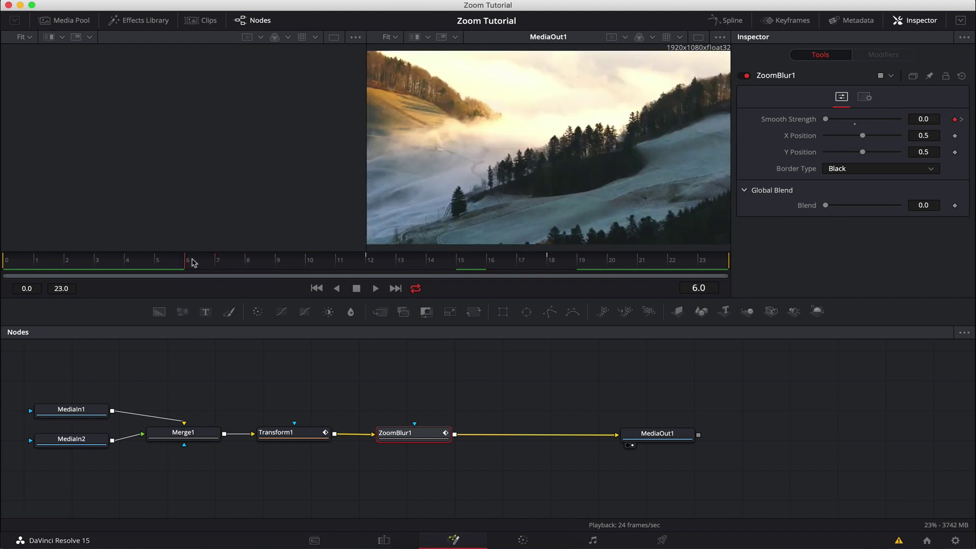
# - Insert the Chromatic aberration template between ZoomBlur1 and MediaOut1, and center the new node in the gap
pyautogui.moveTo(407, 435); pyautogui.dragTo(403, 435)
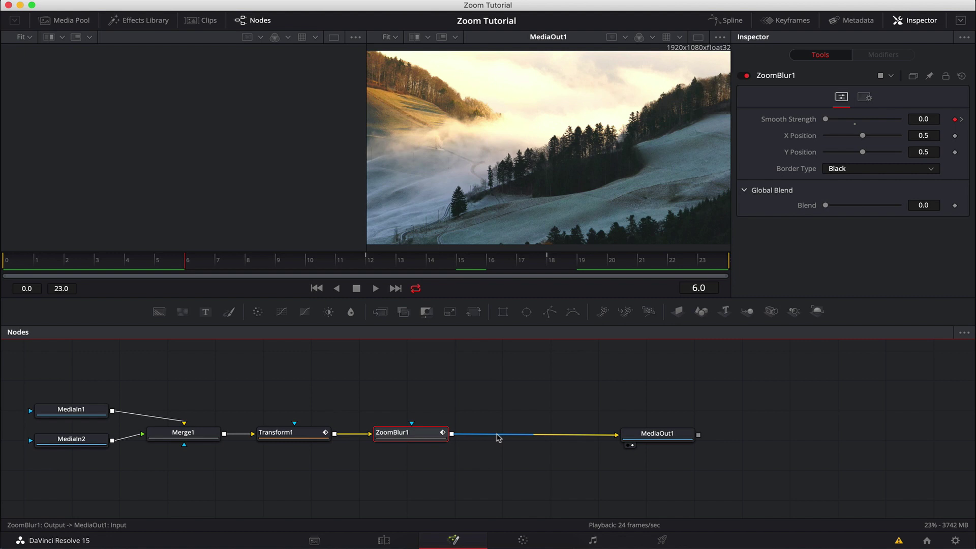
pyautogui.click(128, 32)
pyautogui.click(9, 74)
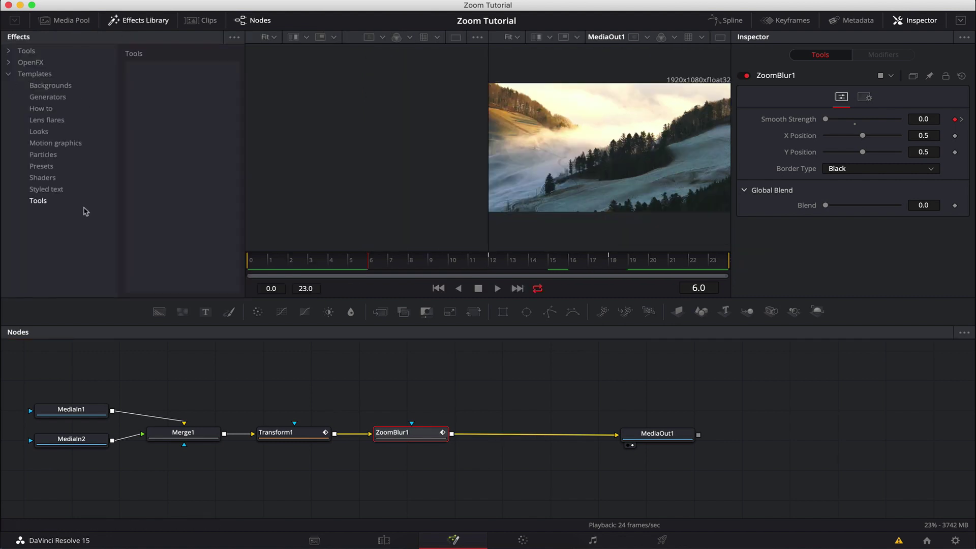
pyautogui.click(37, 201)
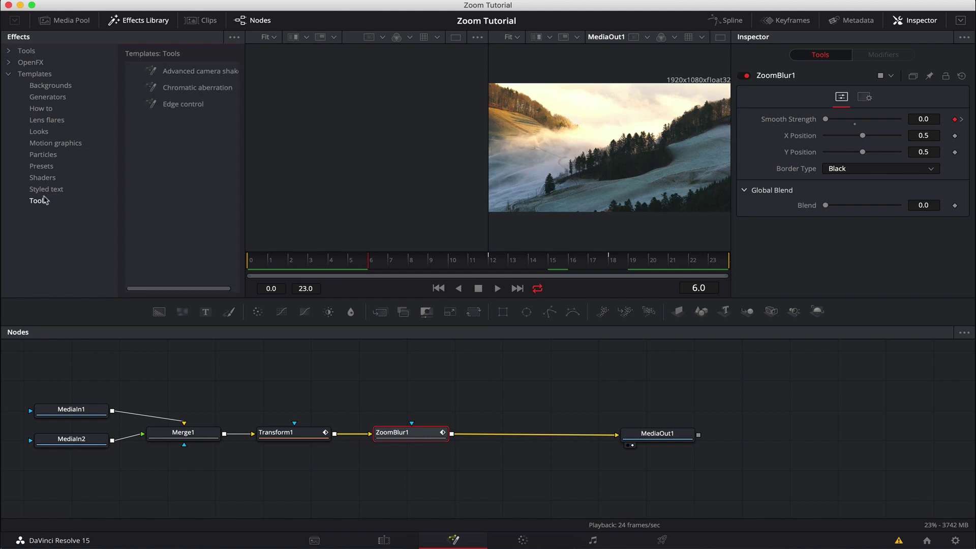
pyautogui.doubleClick(187, 89)
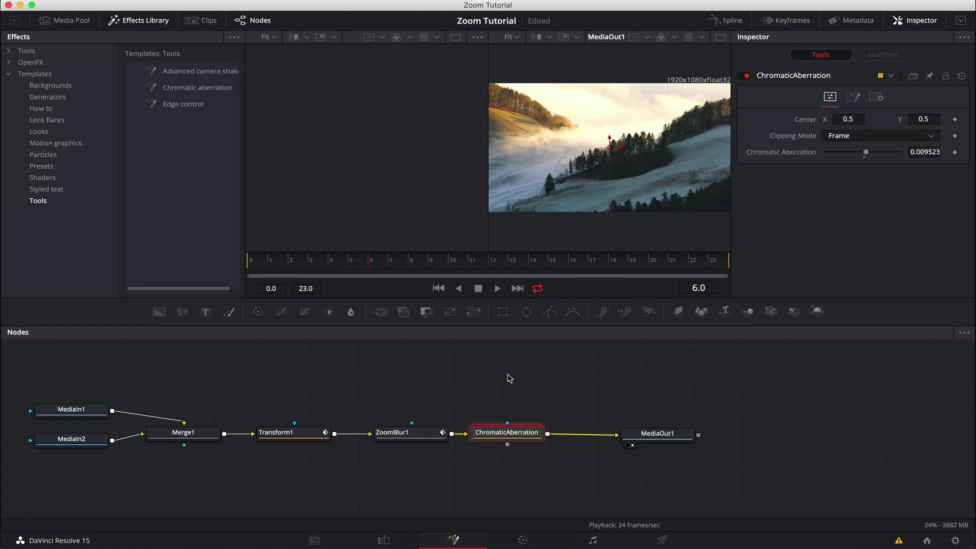
pyautogui.click(162, 25)
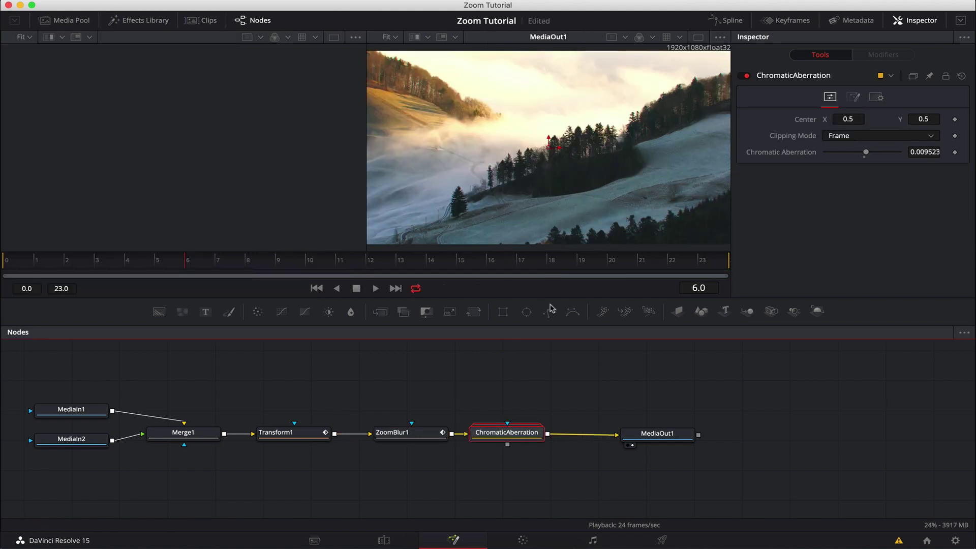
pyautogui.moveTo(514, 434); pyautogui.dragTo(529, 435)
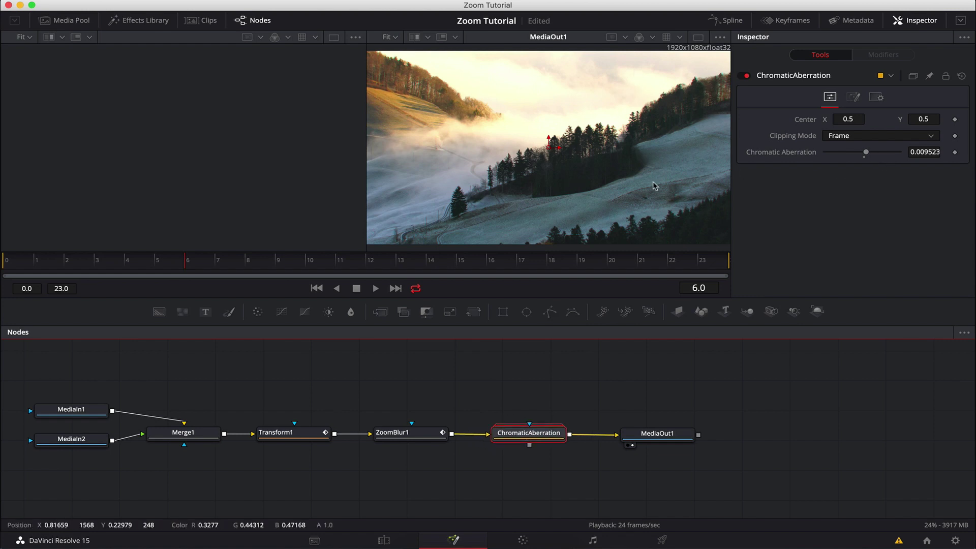
# - Try the Chromatic Aberration amount at 0.1 on frame 6 and lower it to 0.005
pyautogui.moveTo(866, 152); pyautogui.dragTo(904, 160)
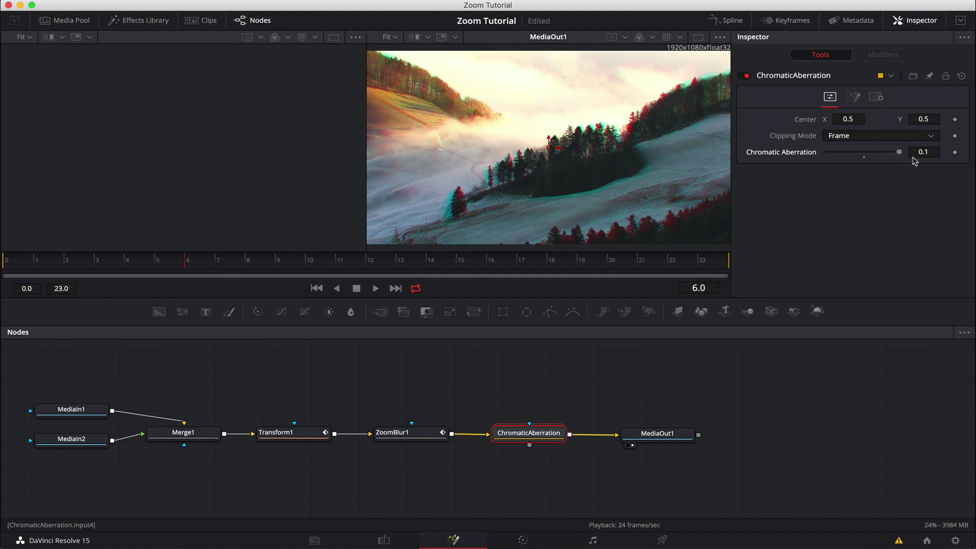
pyautogui.moveTo(905, 156); pyautogui.dragTo(867, 161)
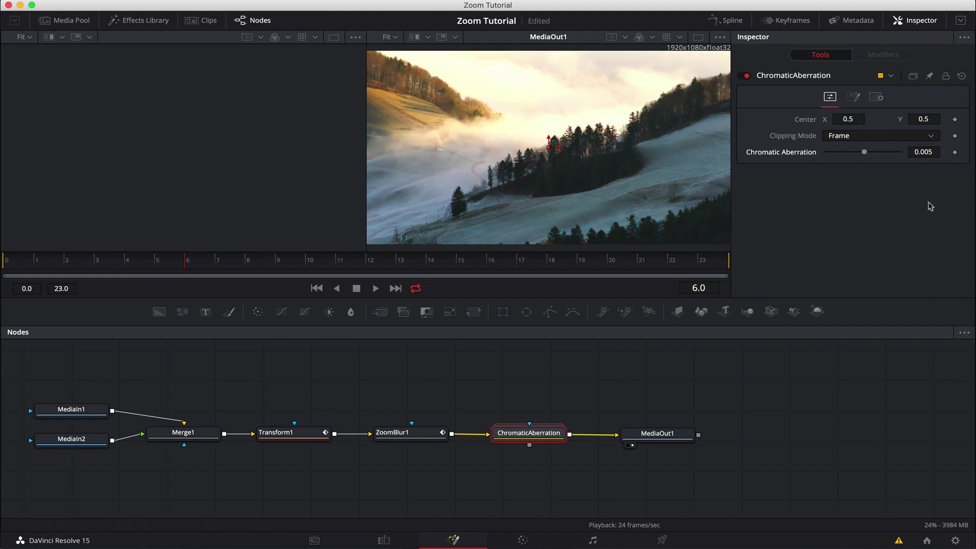
pyautogui.click(934, 150)
# - Keyframe the Chromatic Aberration amount at 0.071 on frame 12
pyautogui.click(365, 264)
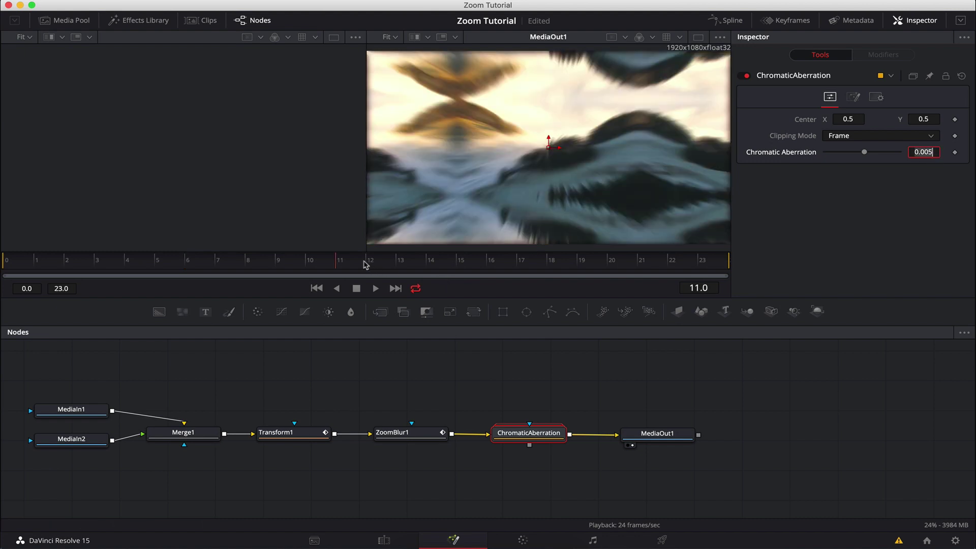
pyautogui.click(370, 264)
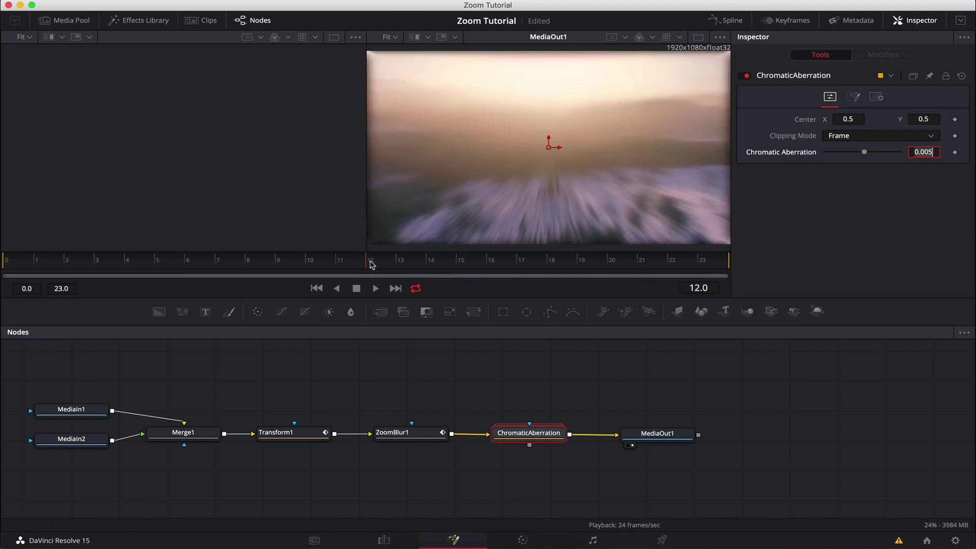
pyautogui.click(956, 153)
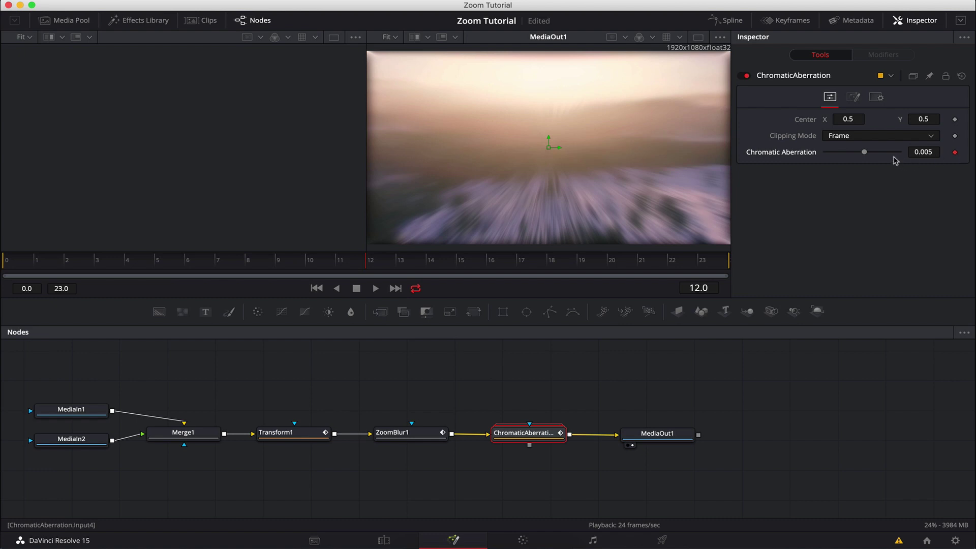
pyautogui.moveTo(868, 155); pyautogui.dragTo(893, 159)
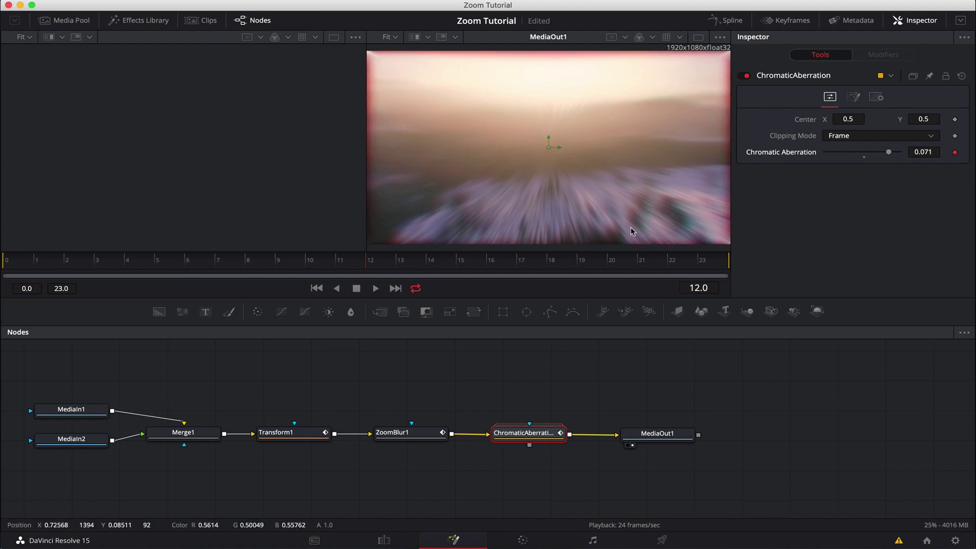
# - Keyframe the Chromatic Aberration amount at 0 on frame 18
pyautogui.click(549, 262)
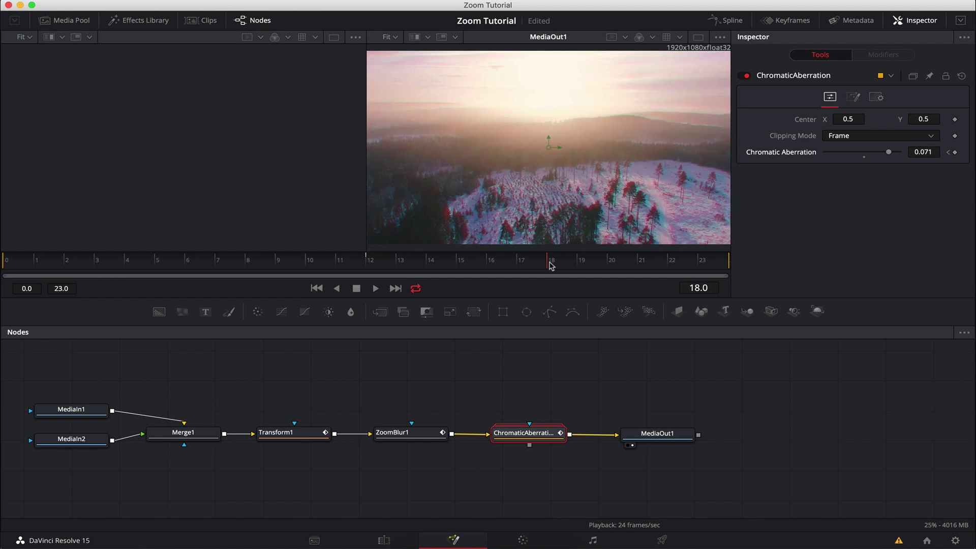
pyautogui.click(919, 152)
pyautogui.write('0')
pyautogui.press('Tab')
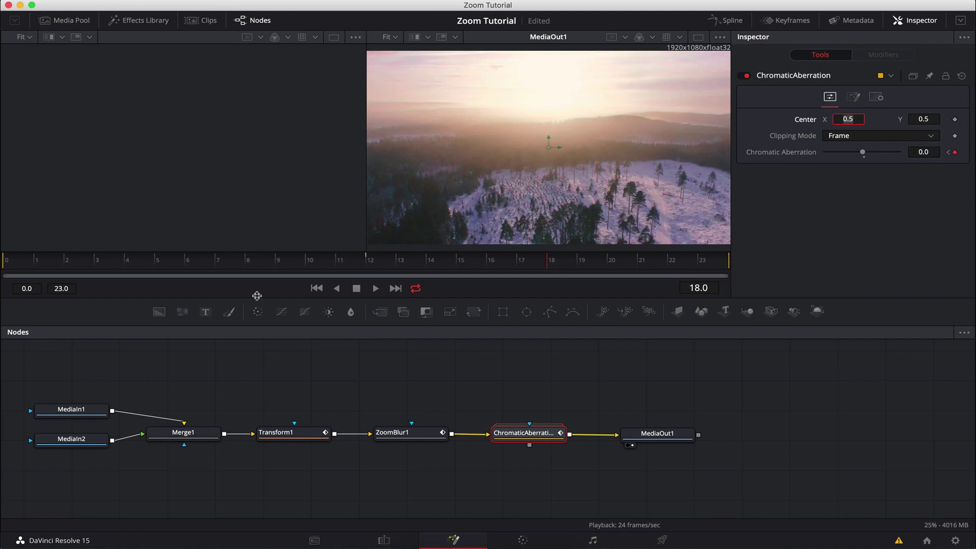
# - Keyframe the Chromatic Aberration amount at 0 on frame 6
pyautogui.click(188, 262)
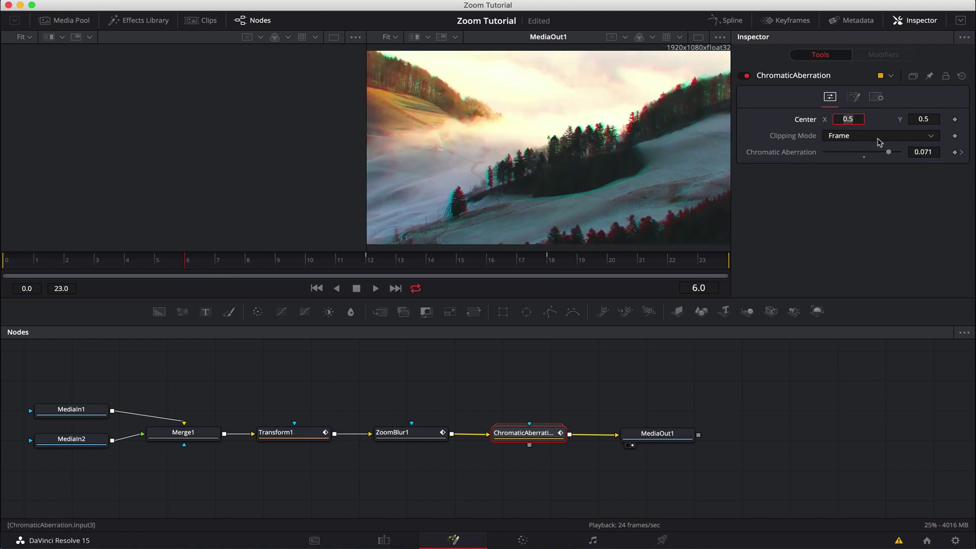
pyautogui.click(919, 151)
pyautogui.press('Tab')
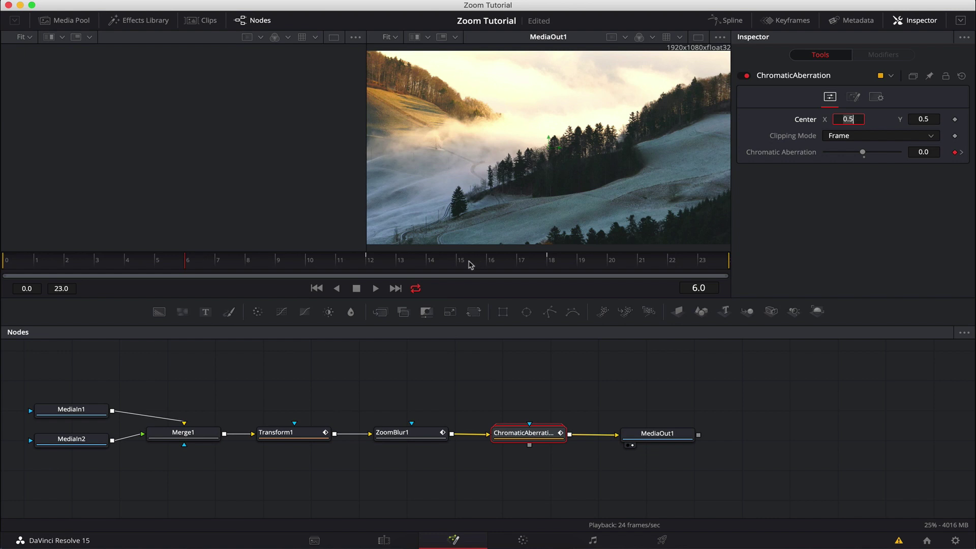
# - Play the composition from frame 0 and scrub through its frames to check the chromatic aberration
pyautogui.moveTo(372, 264); pyautogui.dragTo(35, 272)
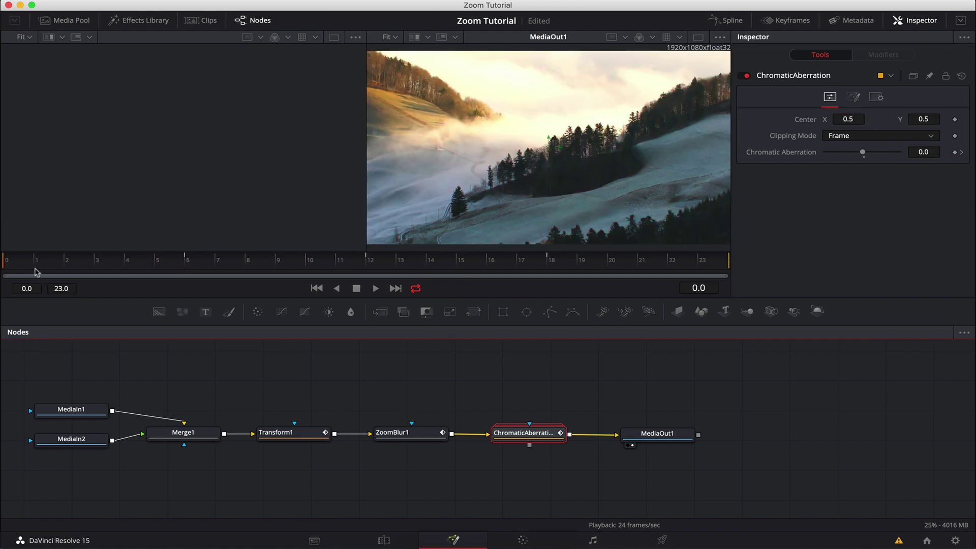
pyautogui.press('space')
pyautogui.click(368, 263)
pyautogui.moveTo(368, 263); pyautogui.dragTo(218, 263)
# - Play back the transition in the Effect timeline on the Edit page, starting shortly before Fusion Clip 1
pyautogui.click(384, 541)
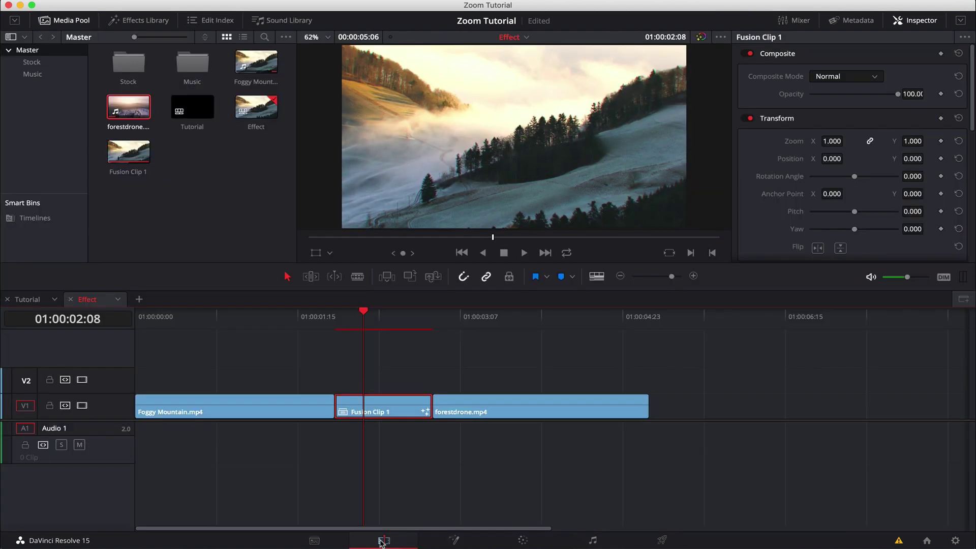
pyautogui.moveTo(348, 325); pyautogui.dragTo(292, 325)
pyautogui.press('space')
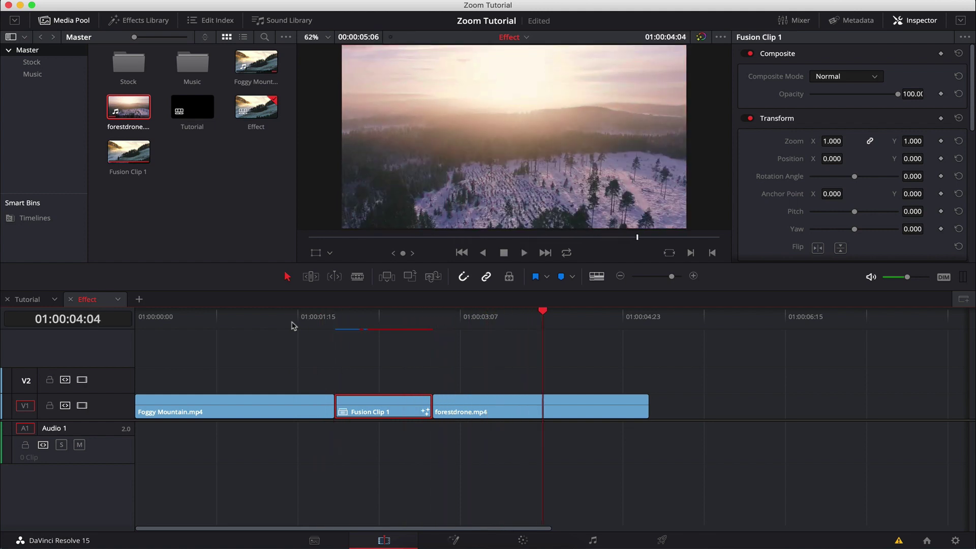
pyautogui.click(293, 326)
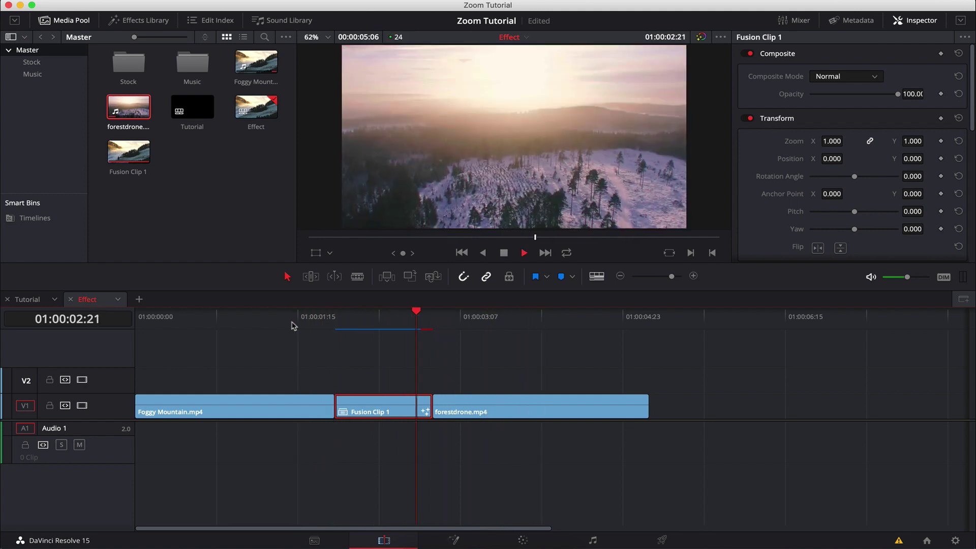
pyautogui.click(293, 325)
pyautogui.press('space')
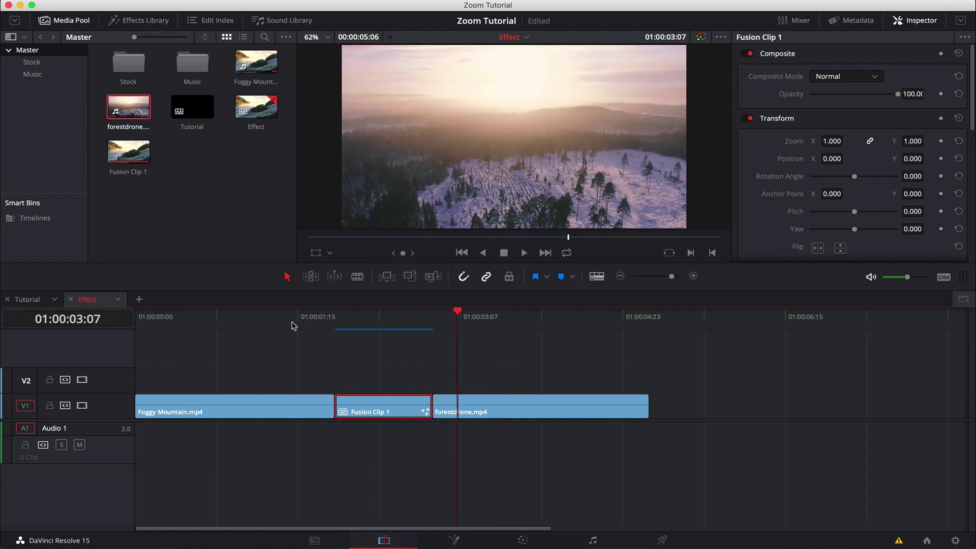
# - Reopen the composition of Fusion Clip 1 on the Fusion page and hide the clip thumbnails
pyautogui.click(455, 537)
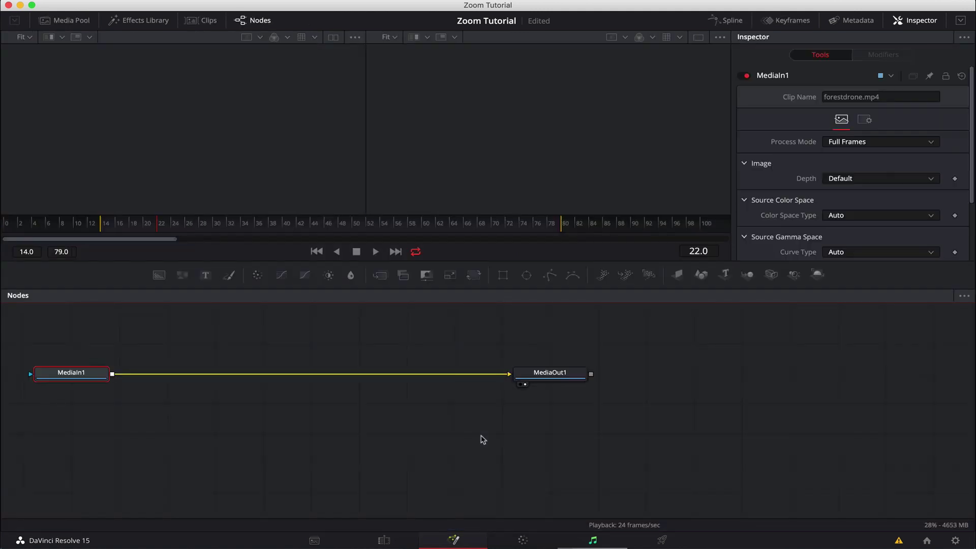
pyautogui.click(201, 20)
pyautogui.click(97, 487)
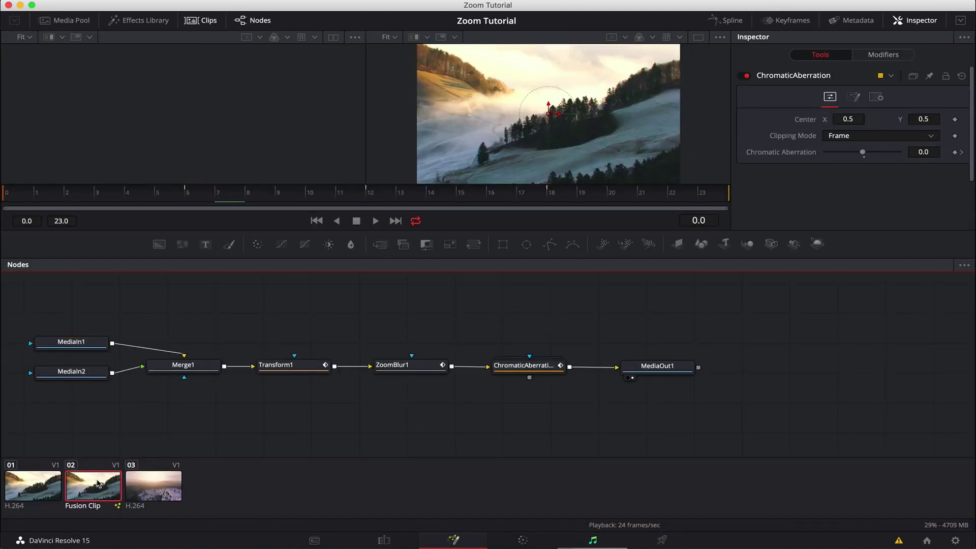
pyautogui.click(199, 21)
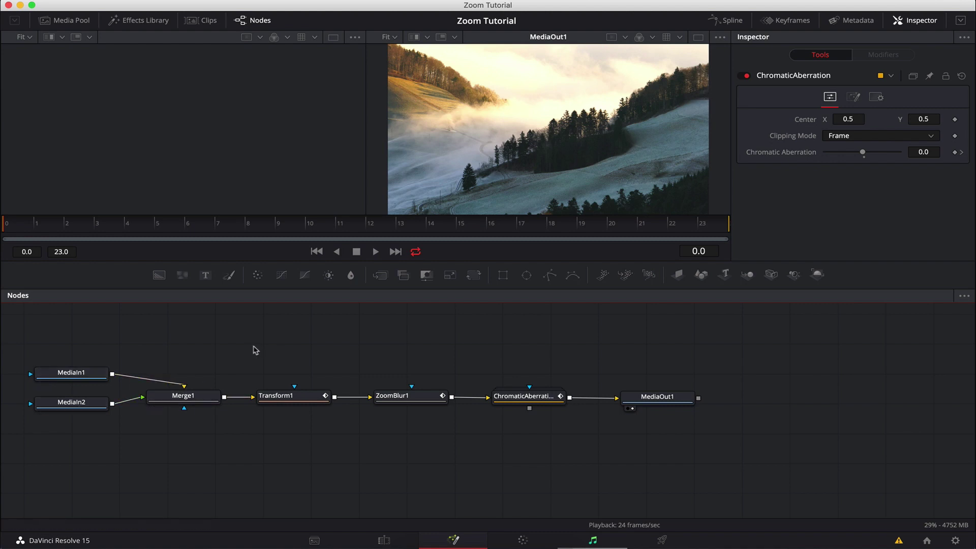
# - Save the Transform1, ZoomBlur1 and ChromaticAberration nodes together as a settings file named "3D Frame Zoom Out Transition" on the Desktop
pyautogui.moveTo(253, 347); pyautogui.dragTo(585, 447)
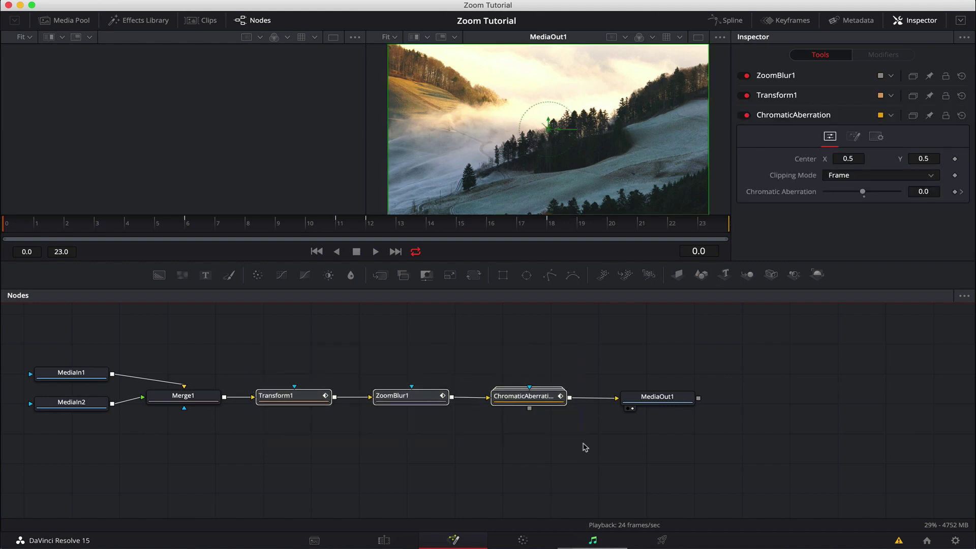
pyautogui.rightClick(539, 400)
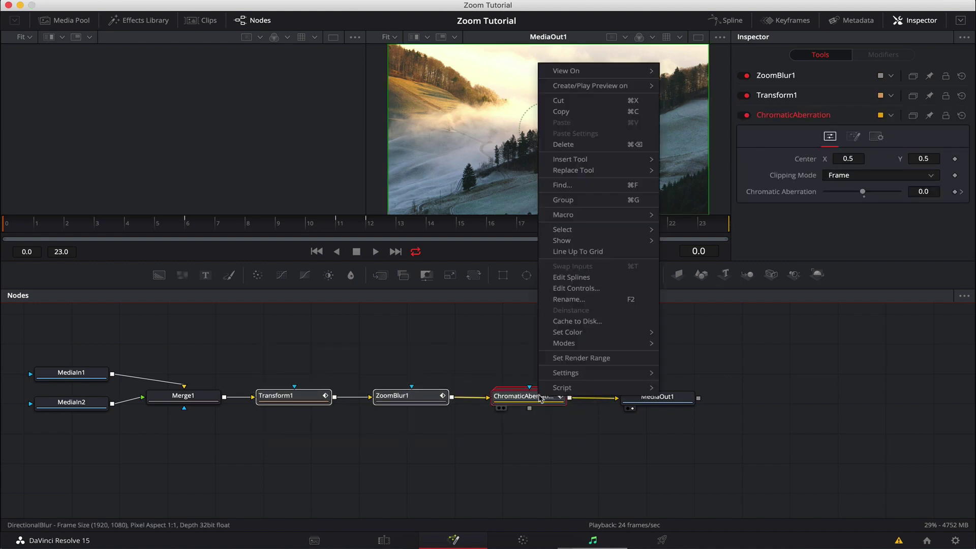
pyautogui.moveTo(571, 377)
pyautogui.click(719, 402)
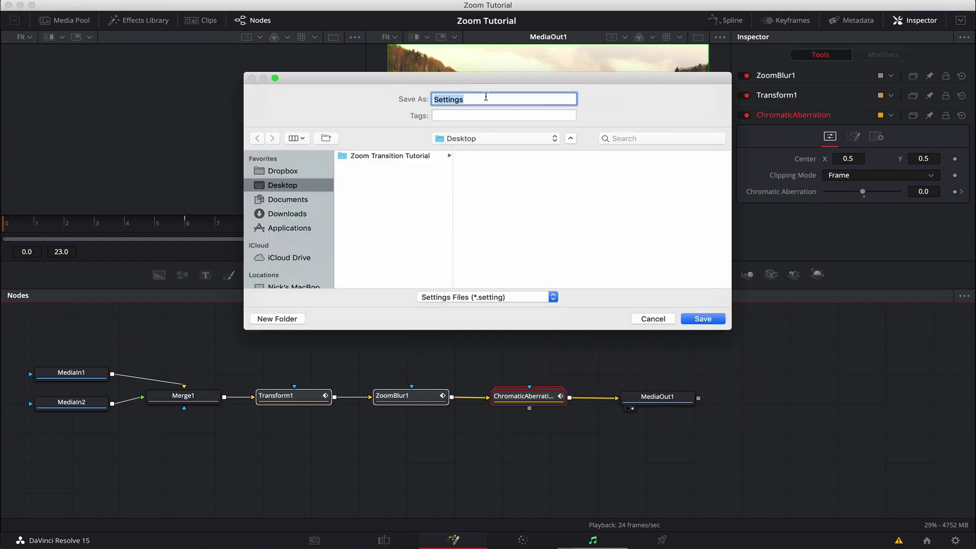
pyautogui.write('3D Frame Zoom Out Transition')
pyautogui.press('Return')
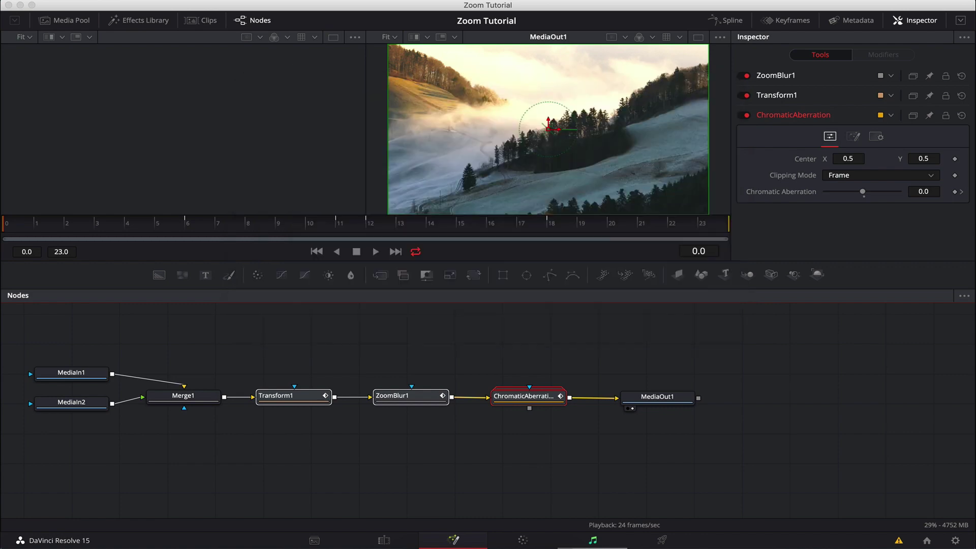
# - Look at the saved settings file on the Desktop and return to the composition
pyautogui.press('F11')
pyautogui.moveTo(945, 118)
pyautogui.mouseDown()
pyautogui.moveTo(873, 118)
pyautogui.moveTo(945, 118)
pyautogui.mouseUp()
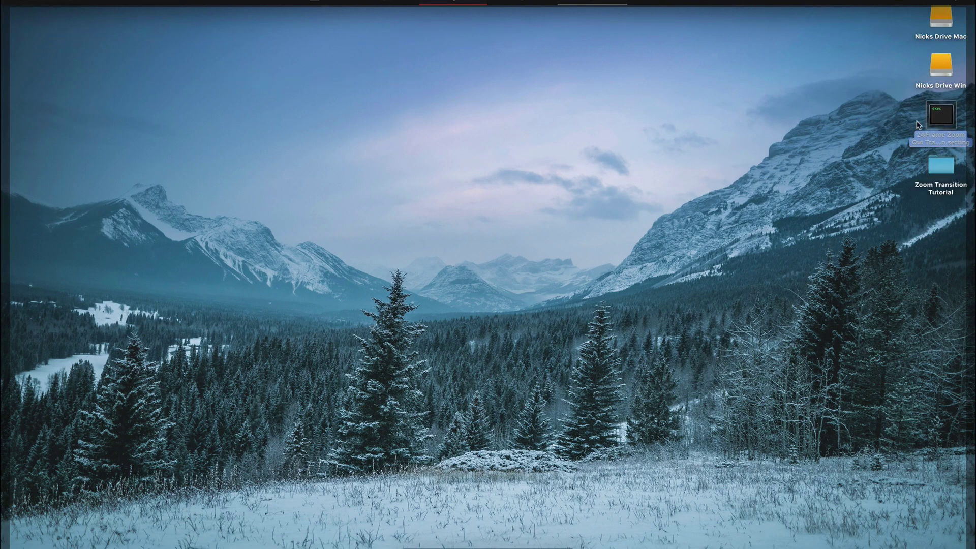
pyautogui.press('F11')
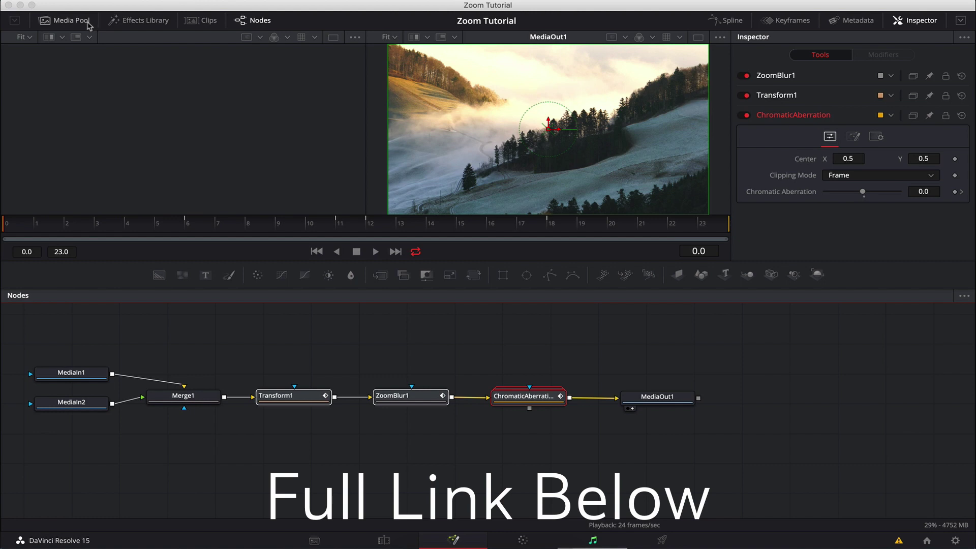
# - Add the 24F Zoom Out Transition preset from the template presets to the node graph below the existing chain
pyautogui.click(147, 22)
pyautogui.click(45, 167)
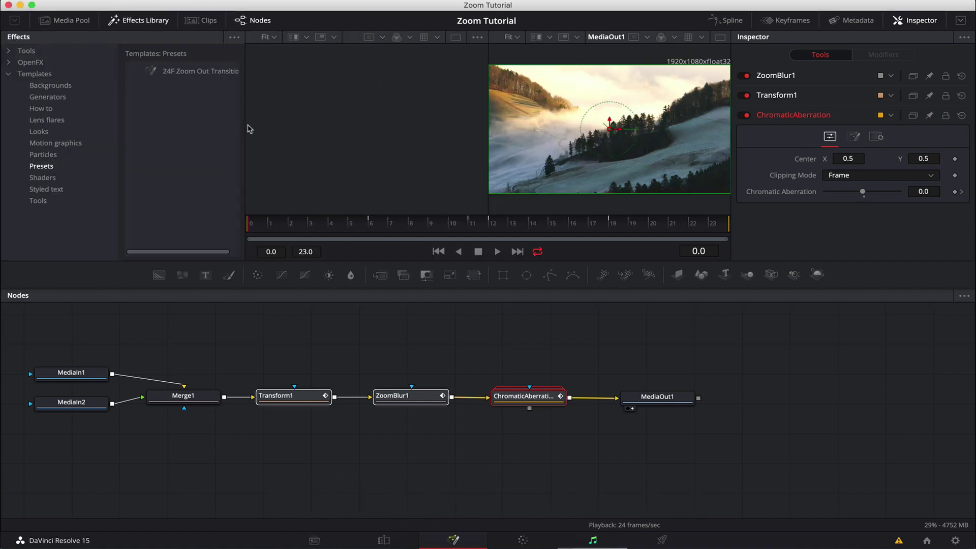
pyautogui.moveTo(246, 126); pyautogui.dragTo(325, 129)
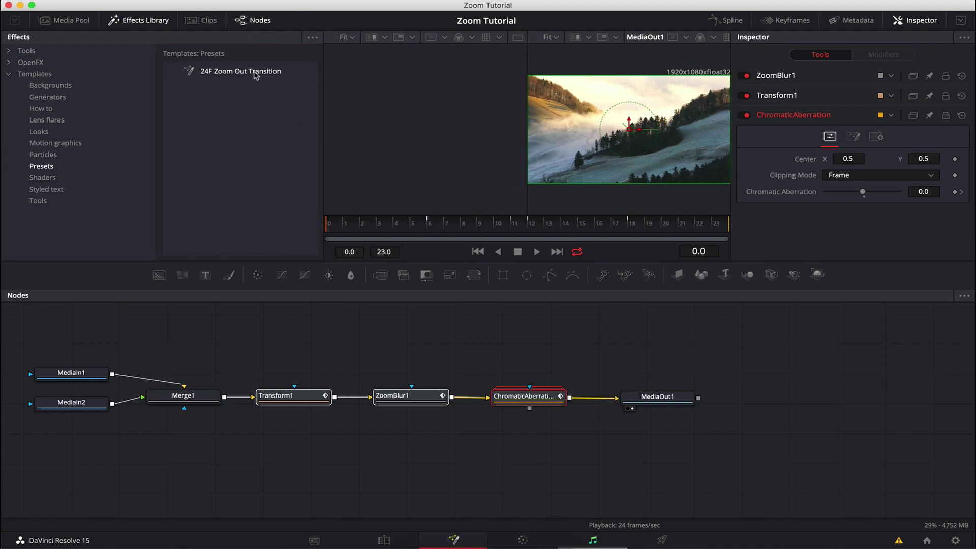
pyautogui.moveTo(253, 72); pyautogui.dragTo(321, 468)
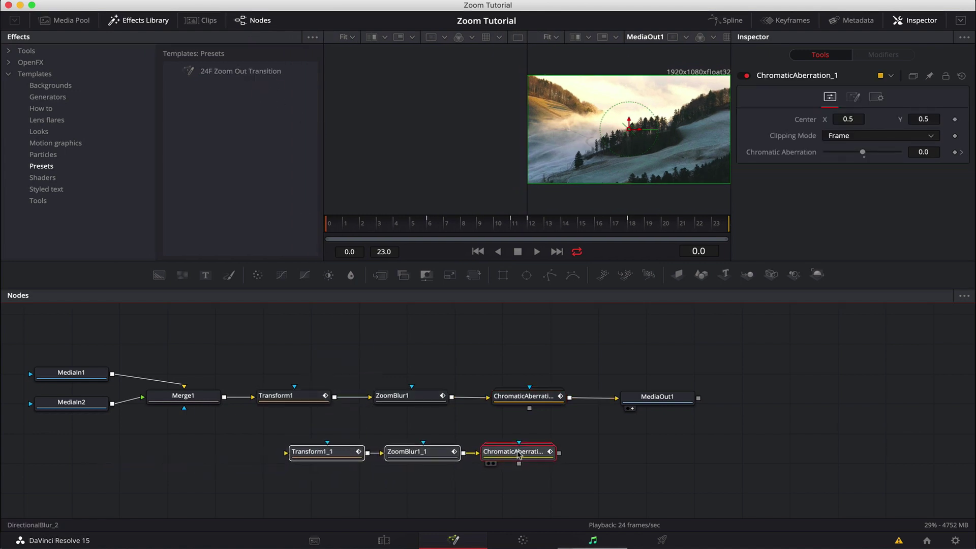
# - Disconnect the original effect chain, link Merge1 to Transform1_1 and ChromaticAberration_1 to MediaOut1, and advance to frame 2
pyautogui.moveTo(246, 395); pyautogui.dragTo(244, 407)
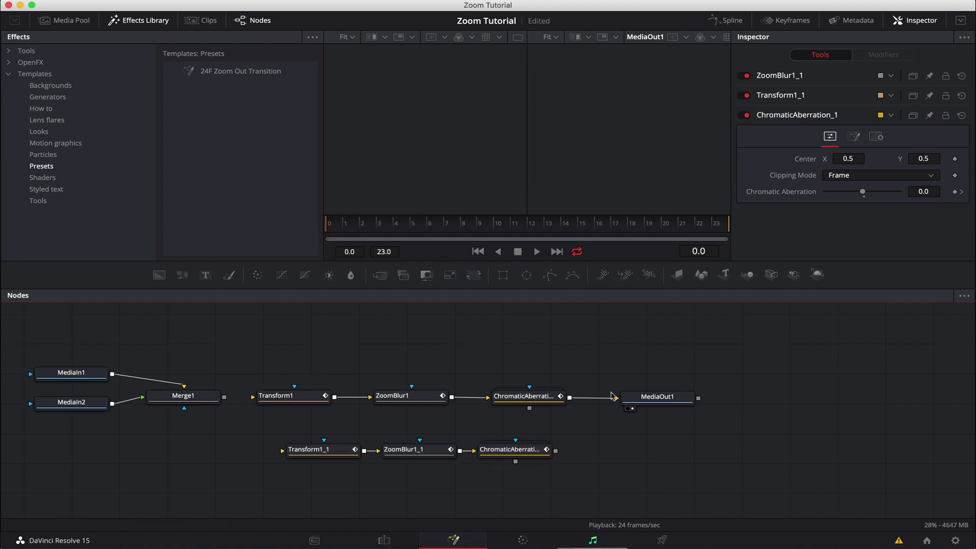
pyautogui.moveTo(575, 398); pyautogui.dragTo(572, 410)
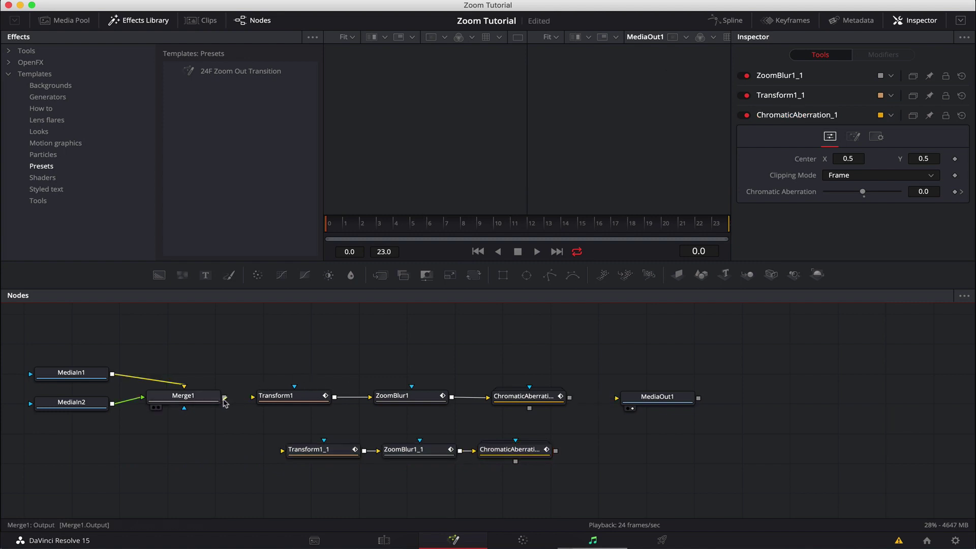
pyautogui.moveTo(224, 398); pyautogui.dragTo(291, 454)
pyautogui.moveTo(556, 450); pyautogui.dragTo(632, 395)
pyautogui.press('Right')
pyautogui.press('Right')
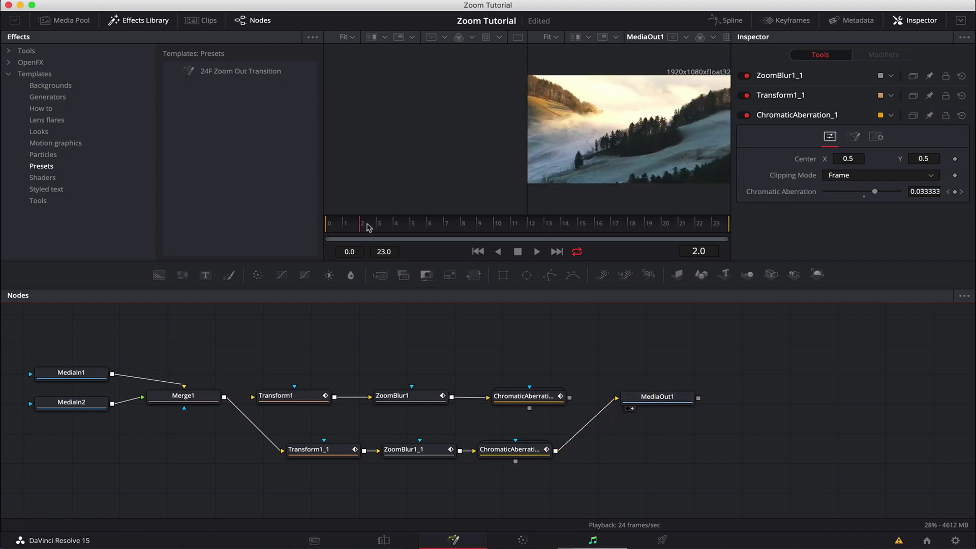
# - Play back Fusion Clip 1 repeatedly in the Edit page timeline to check the transition made with the preset nodes
pyautogui.click(383, 541)
pyautogui.click(334, 312)
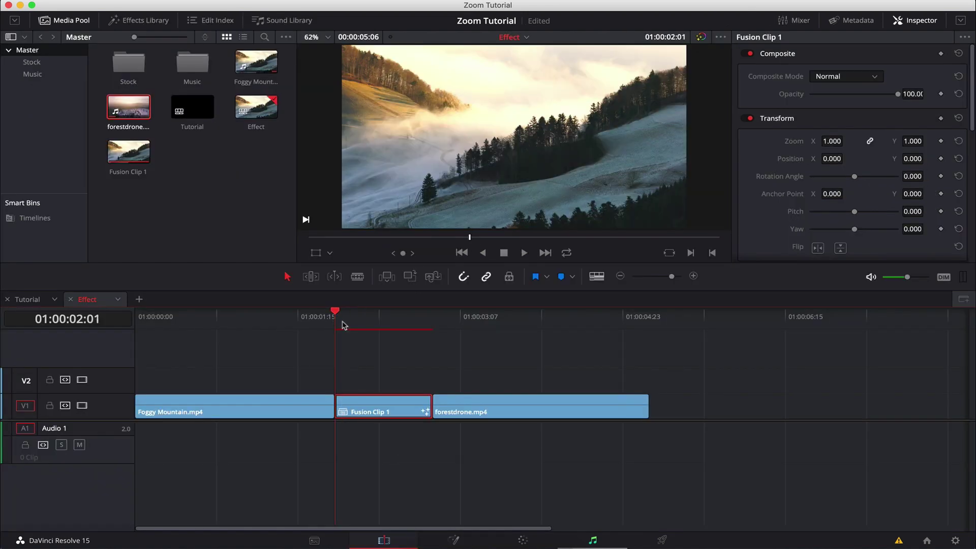
pyautogui.click(342, 325)
pyautogui.press('space')
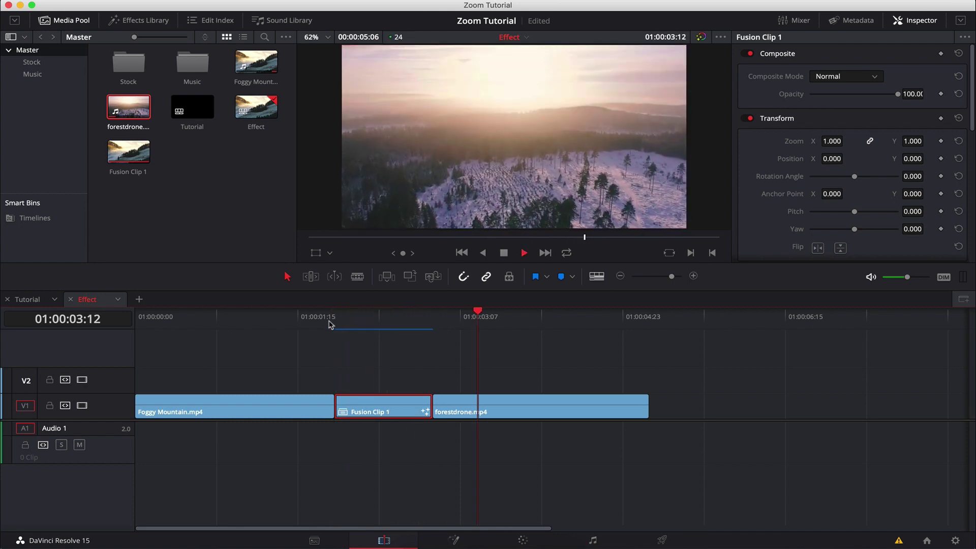
pyautogui.press('space')
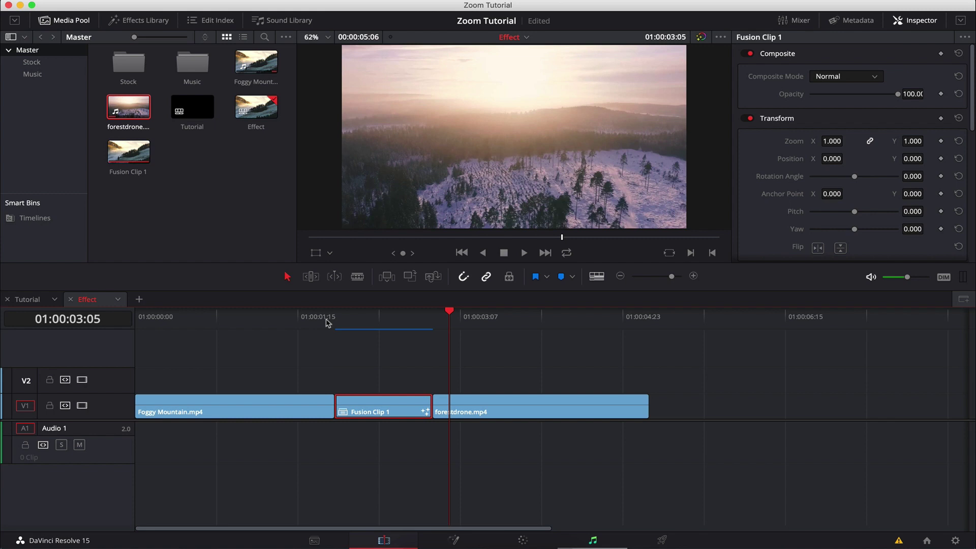
pyautogui.press('Up')
pyautogui.press('space')
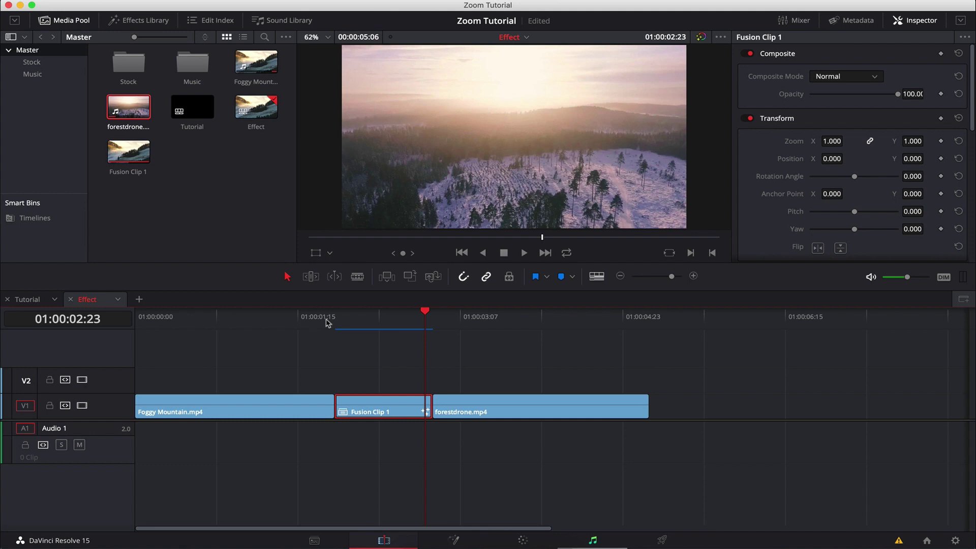
pyautogui.click(353, 321)
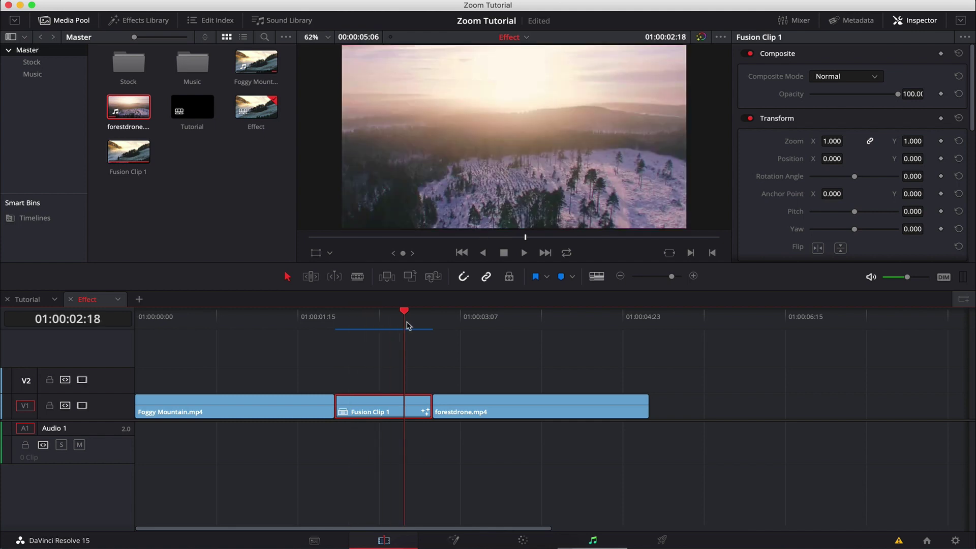
pyautogui.click(315, 328)
pyautogui.press('space')
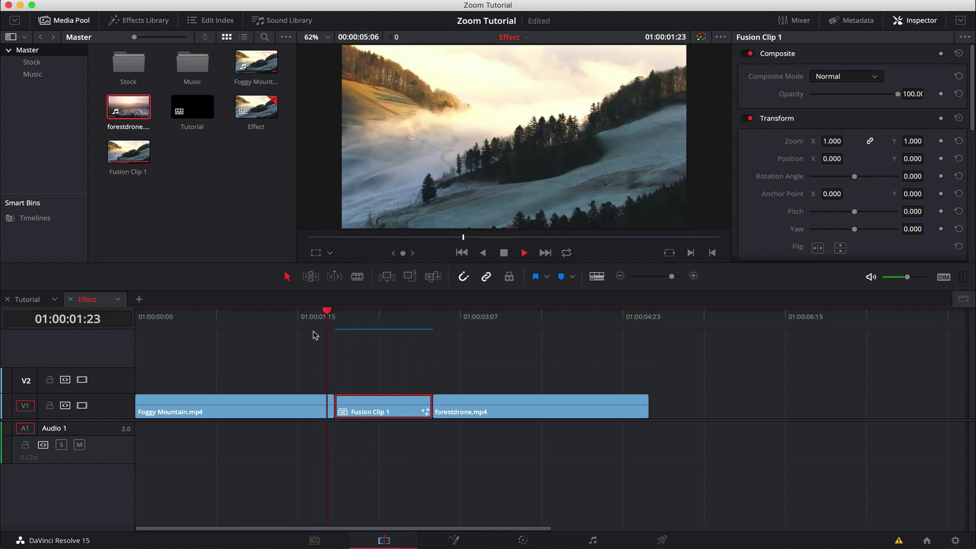